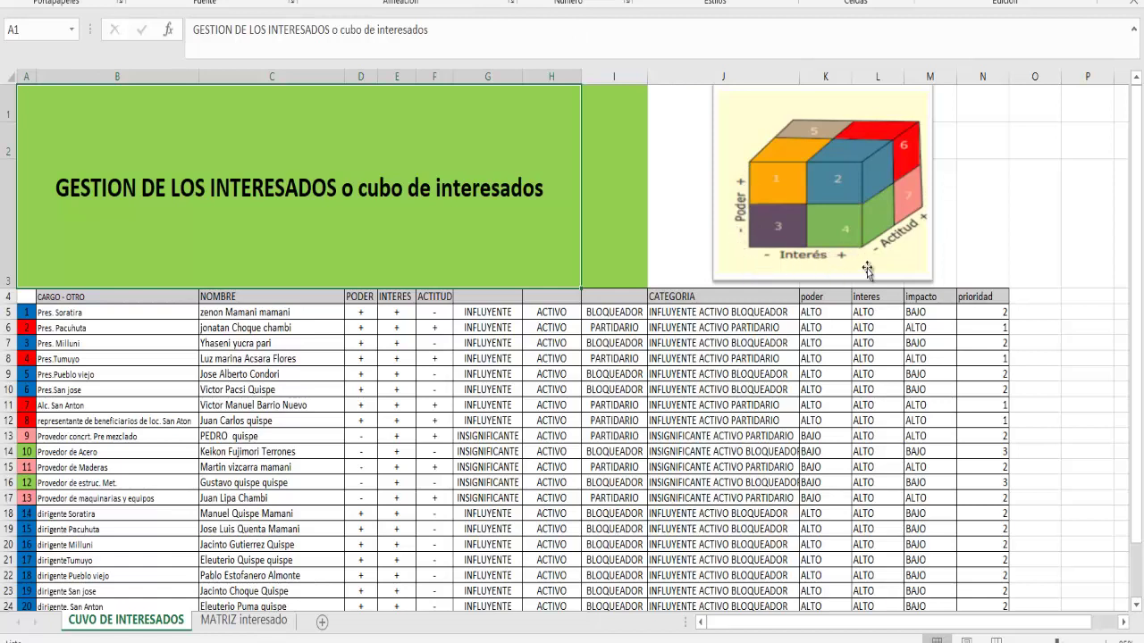
Review the first stakeholder's position, name, and power, interest and attitude ratings in row 5
click(114, 296)
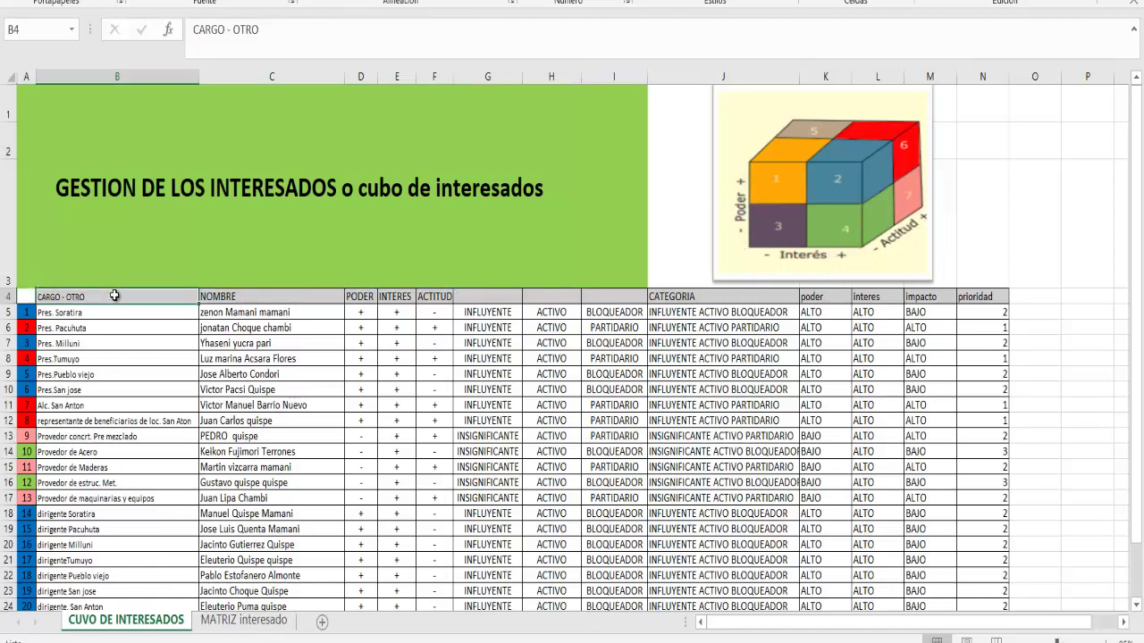
mouse_move(138, 297)
mouse_down()
mouse_move(138, 442)
mouse_move(153, 298)
mouse_up()
click(108, 314)
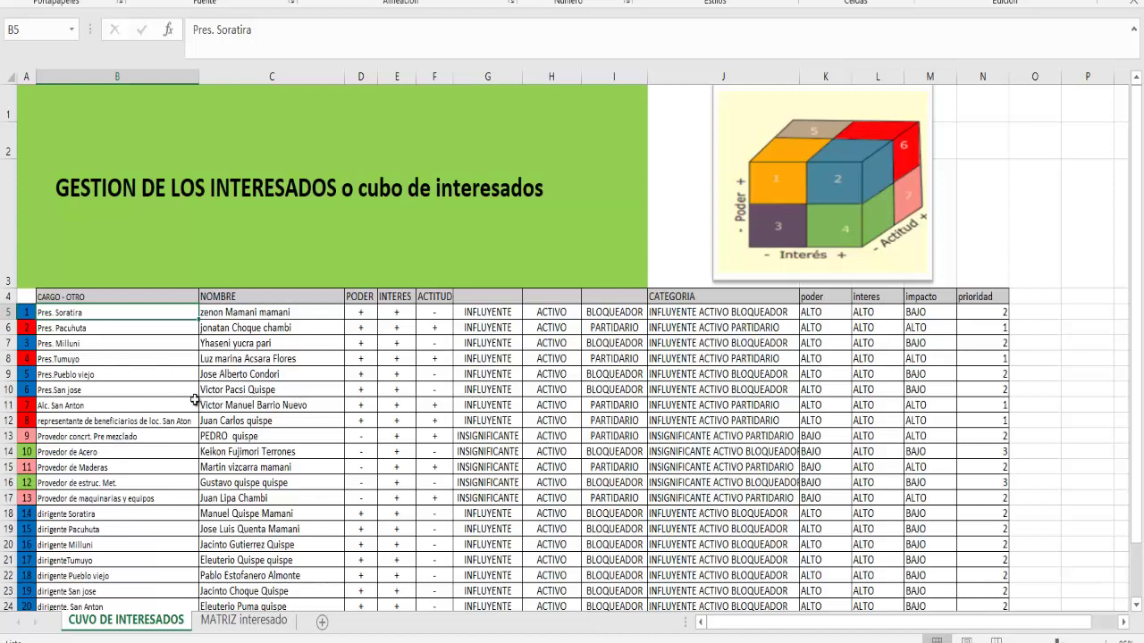
click(246, 323)
click(247, 313)
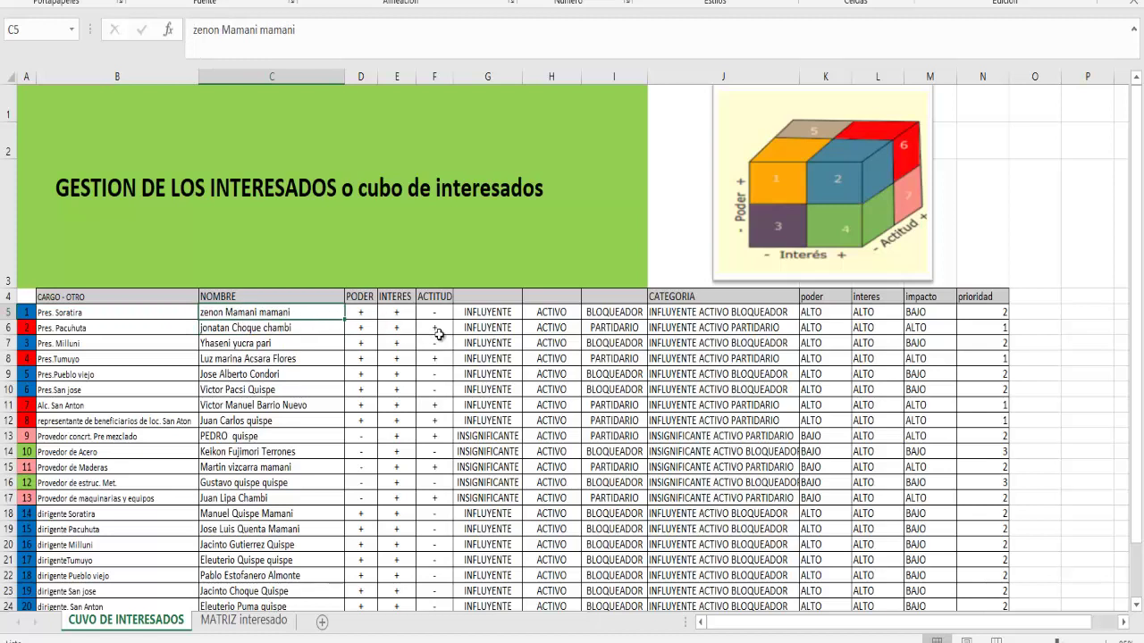
click(369, 313)
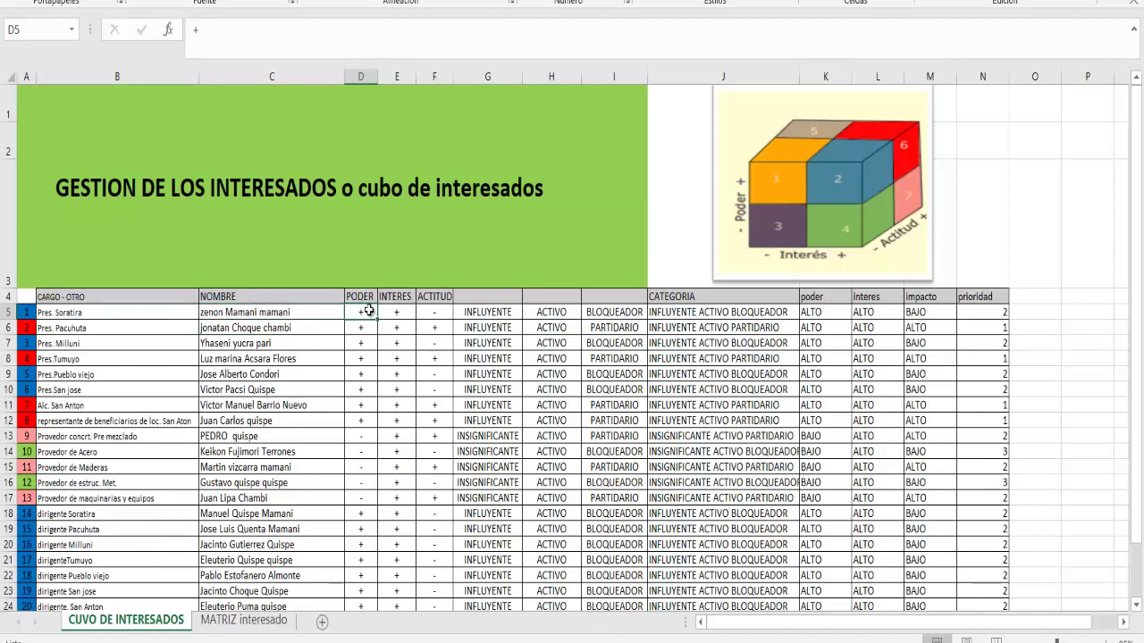
click(69, 313)
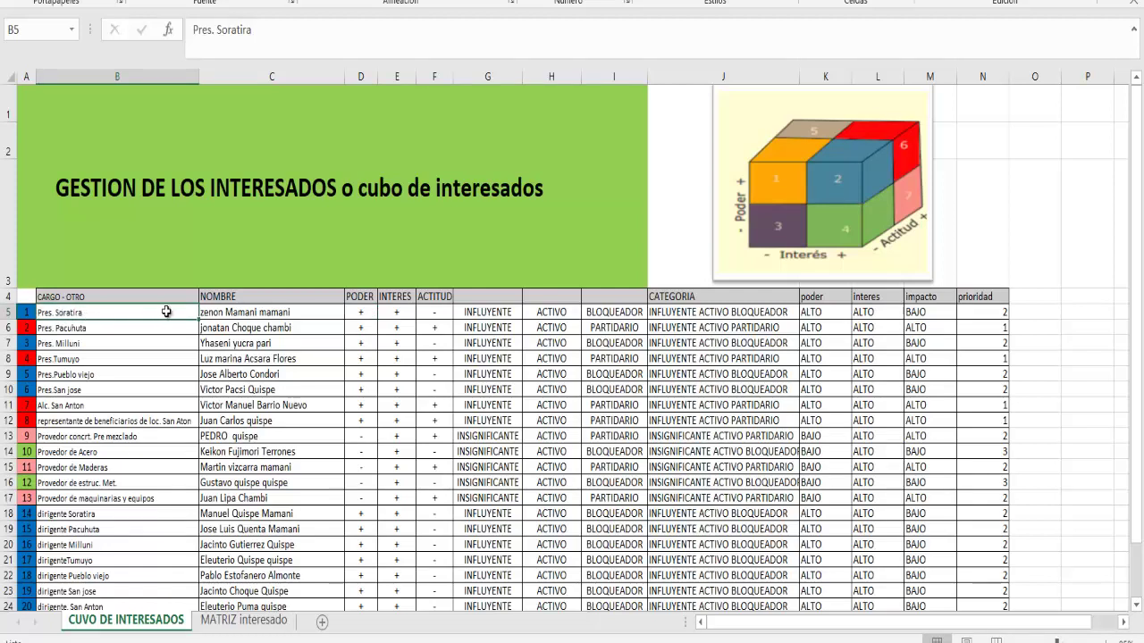
click(353, 312)
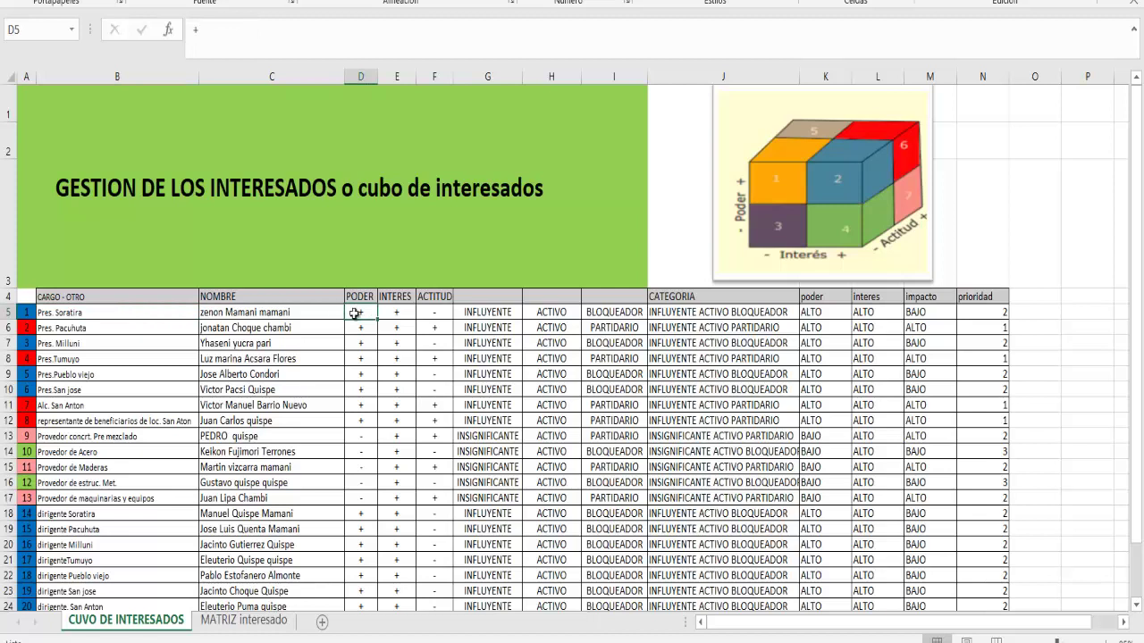
click(398, 314)
click(429, 315)
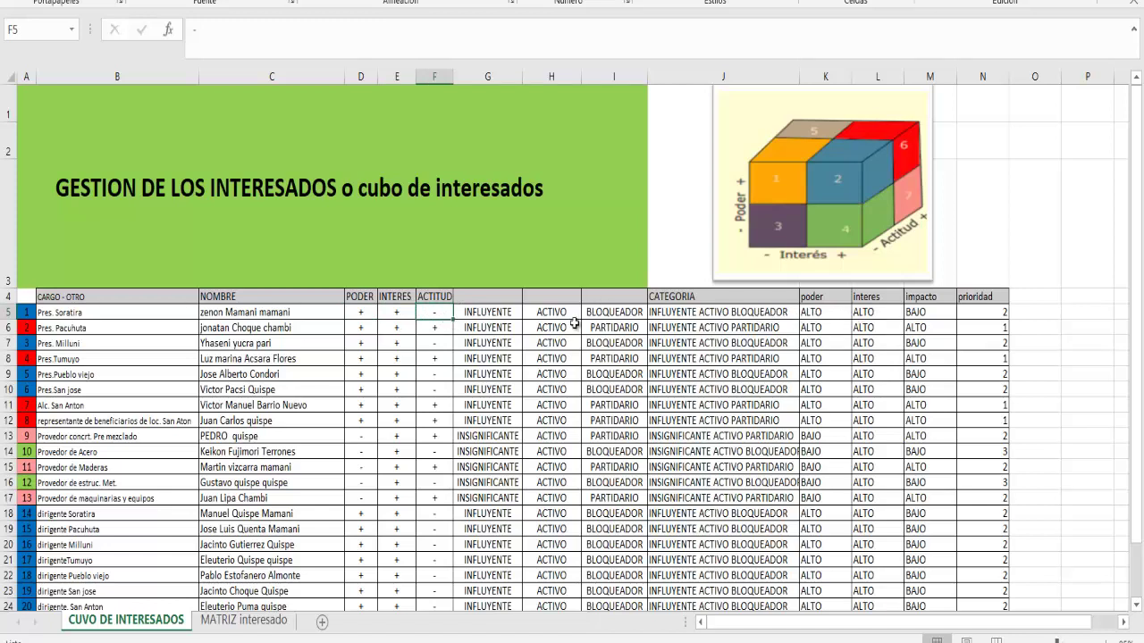
Inspect the IF formulas in K5 and M5, then set the attitude in F5 to +
click(811, 314)
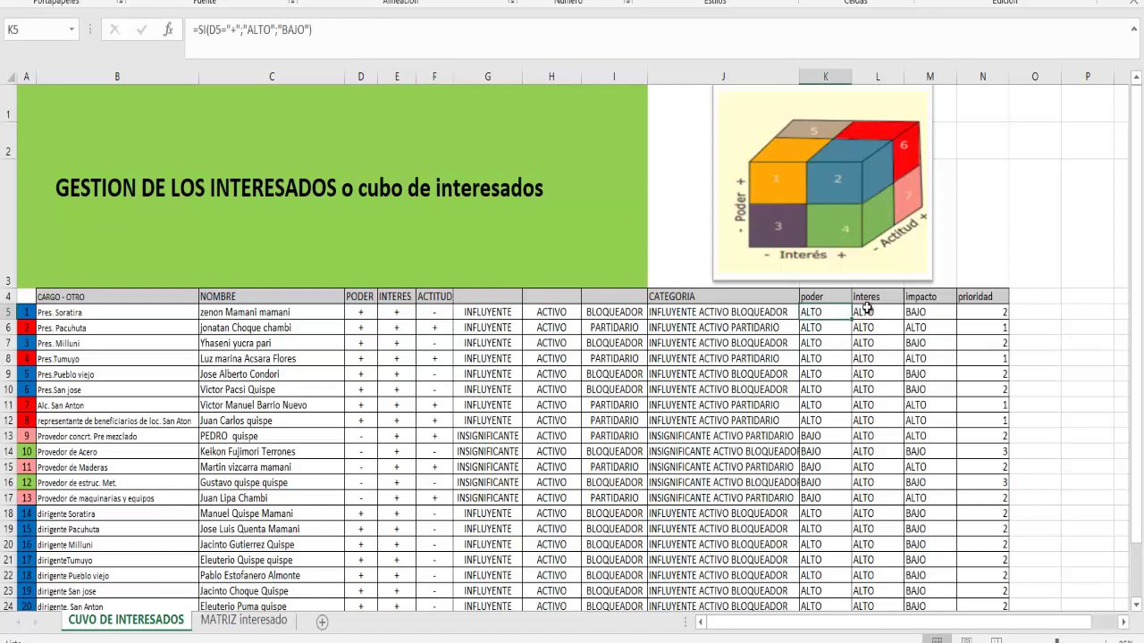
click(869, 313)
click(914, 312)
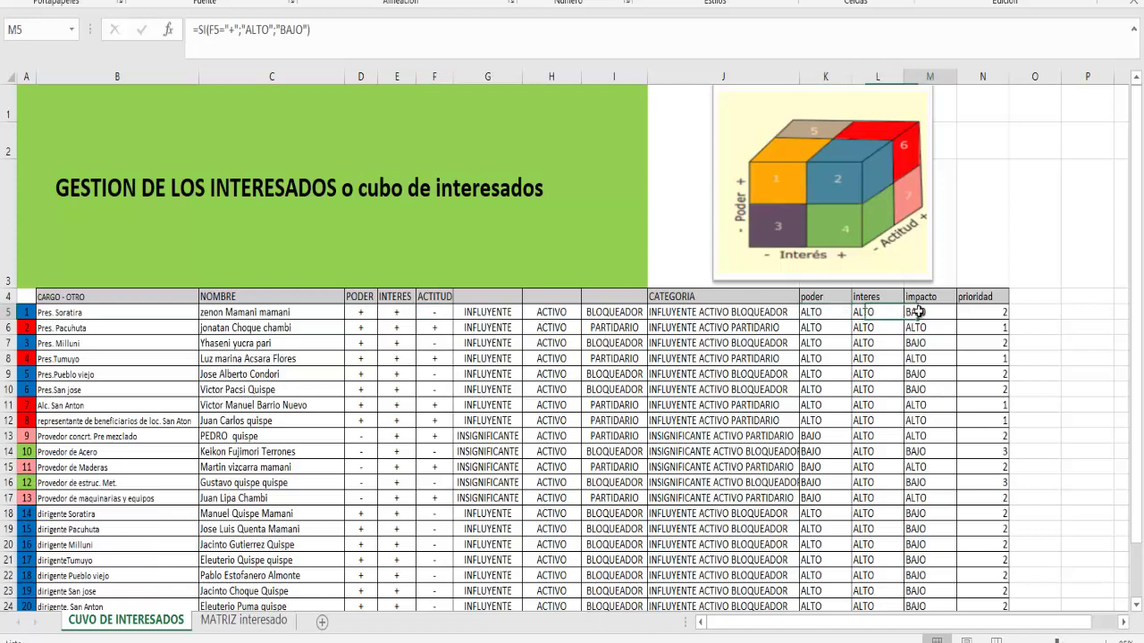
click(445, 314)
text(+)
key(Return)
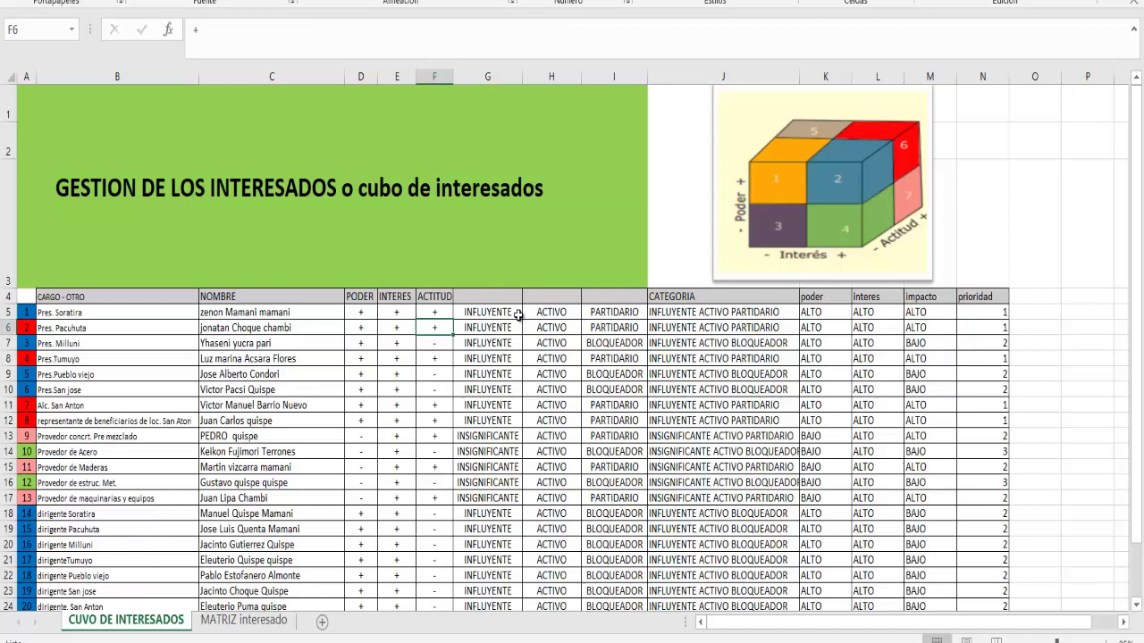
Verify that impact now reads ALTO and check the PARTIDARIO/BLOQUEADOR formula in I5
click(928, 313)
click(430, 314)
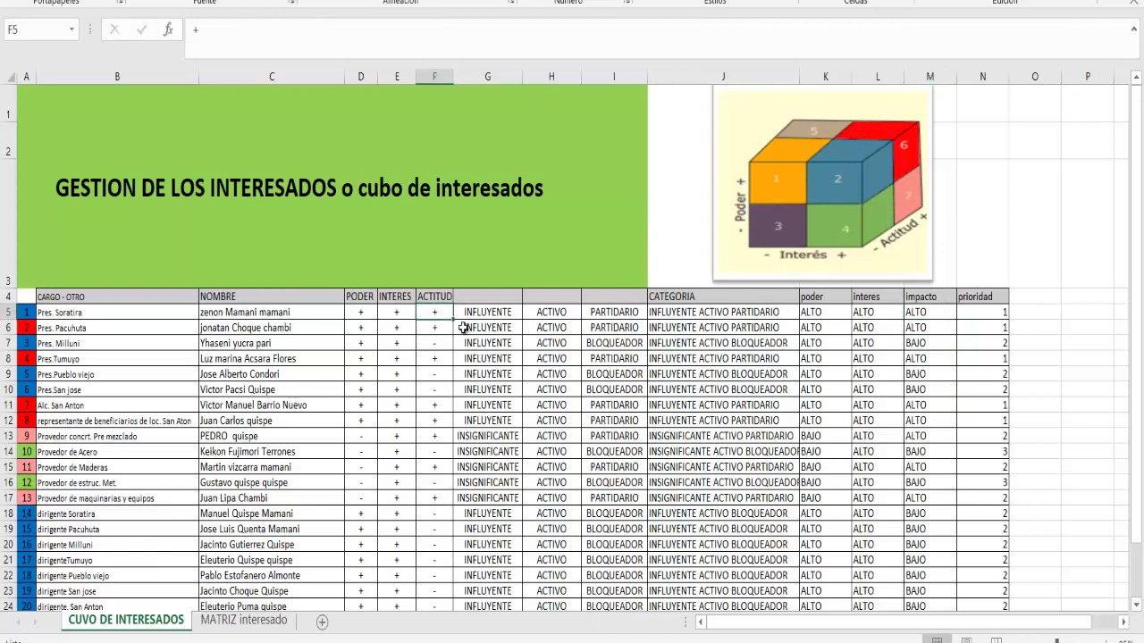
click(932, 313)
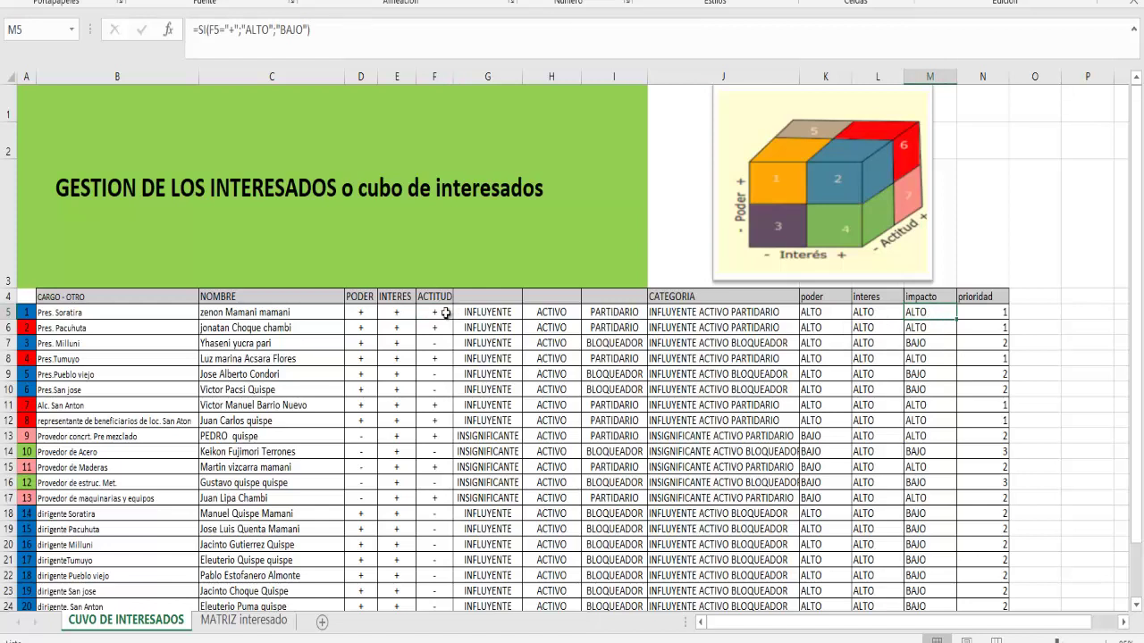
click(444, 313)
click(615, 314)
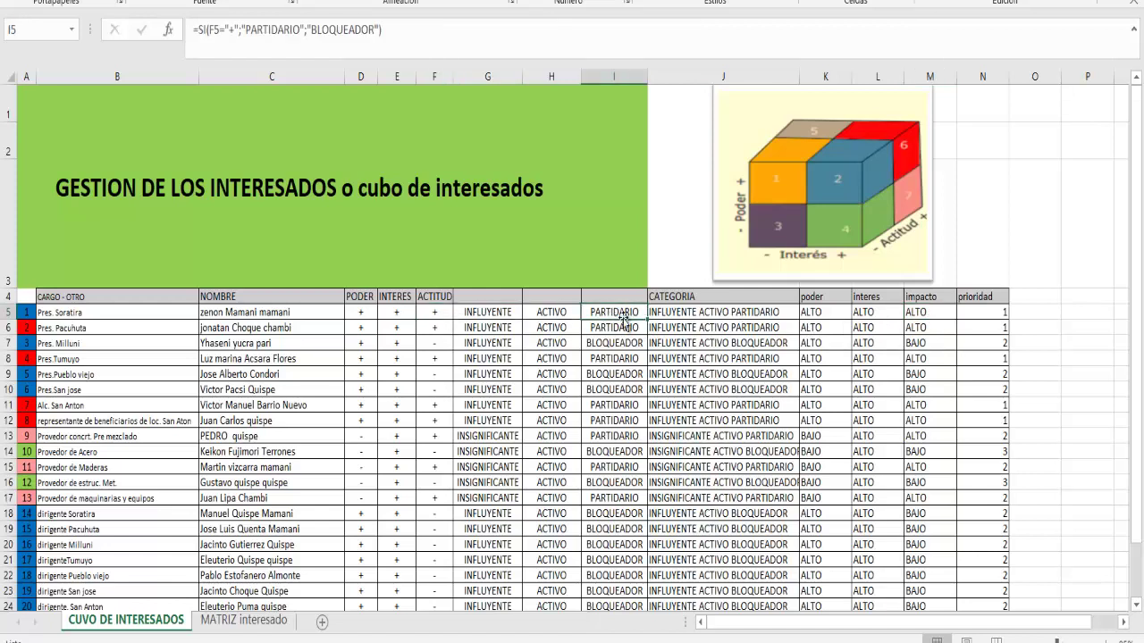
click(446, 318)
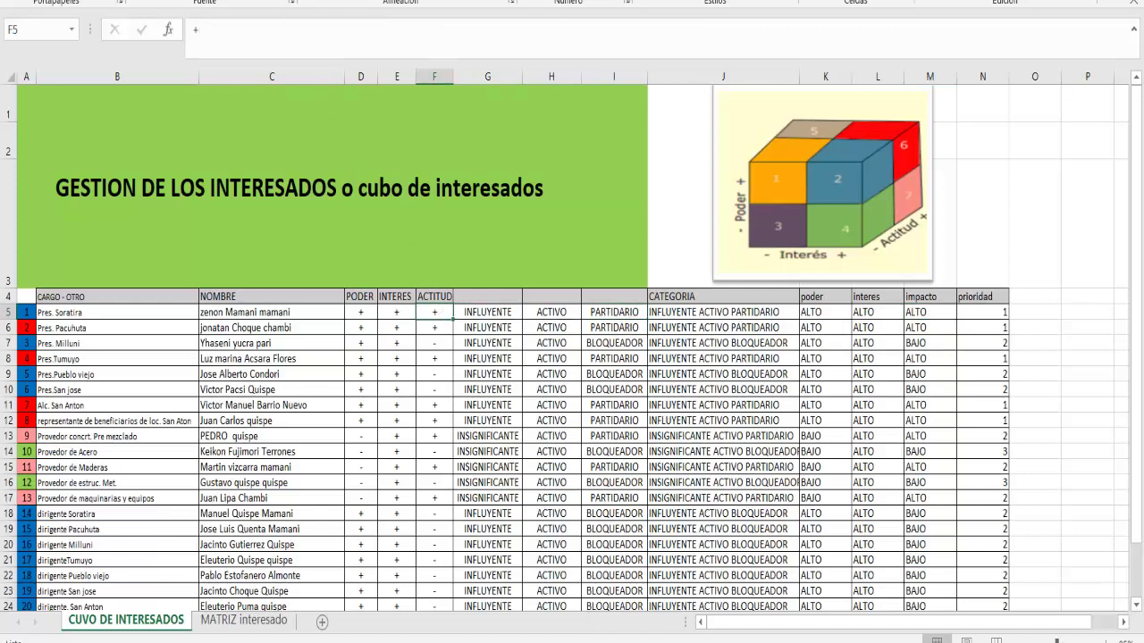
Fill F5, I5, M5 and N5 in yellow, repeating the fill with F4
click(626, 311)
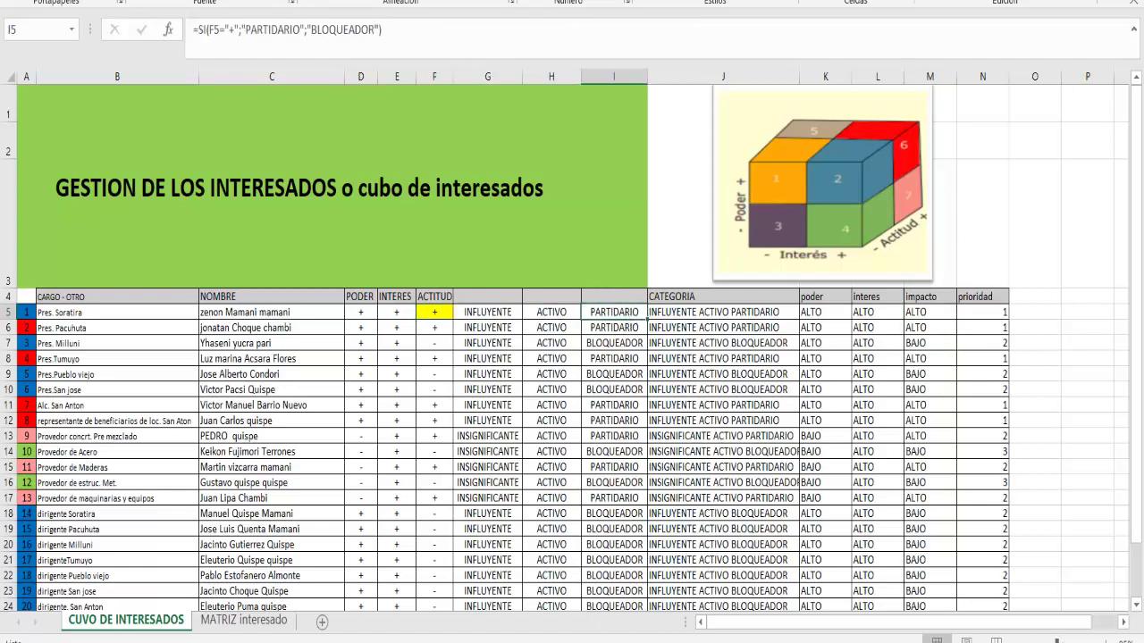
key(F4)
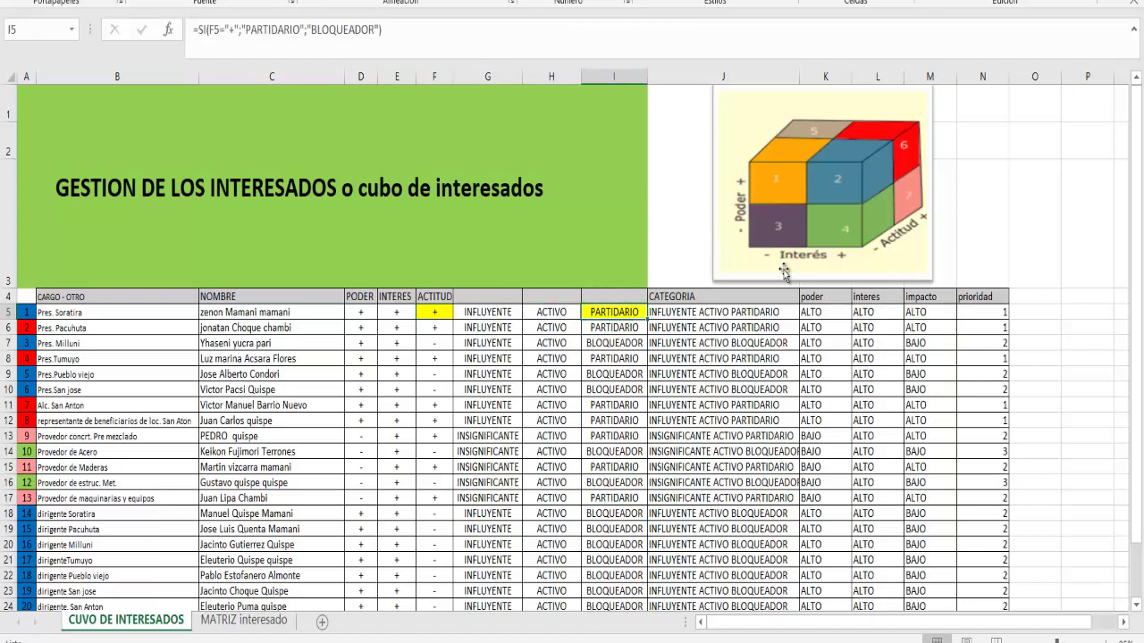
click(917, 311)
key(F4)
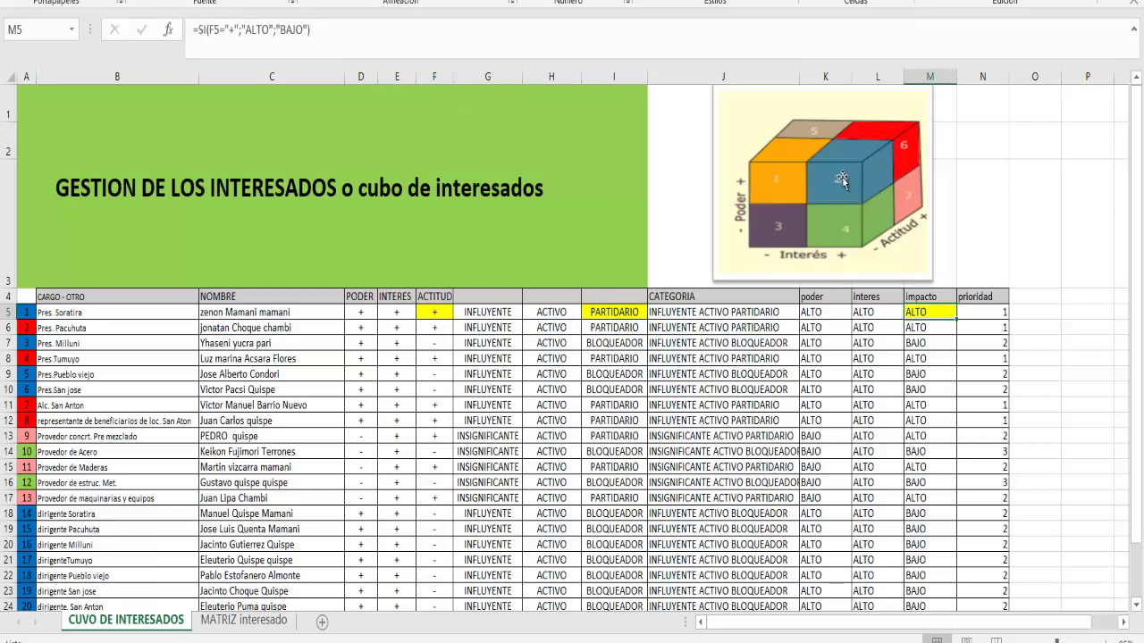
click(983, 311)
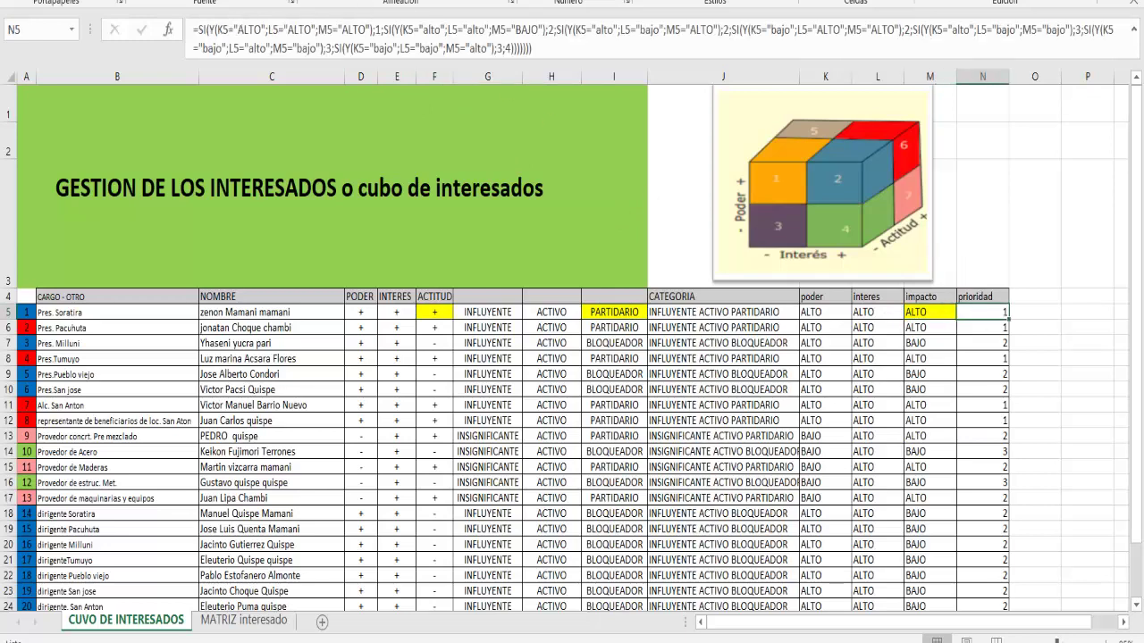
key(F4)
Toggle F5's attitude to −, +, then − to test the priority recalculation
click(435, 312)
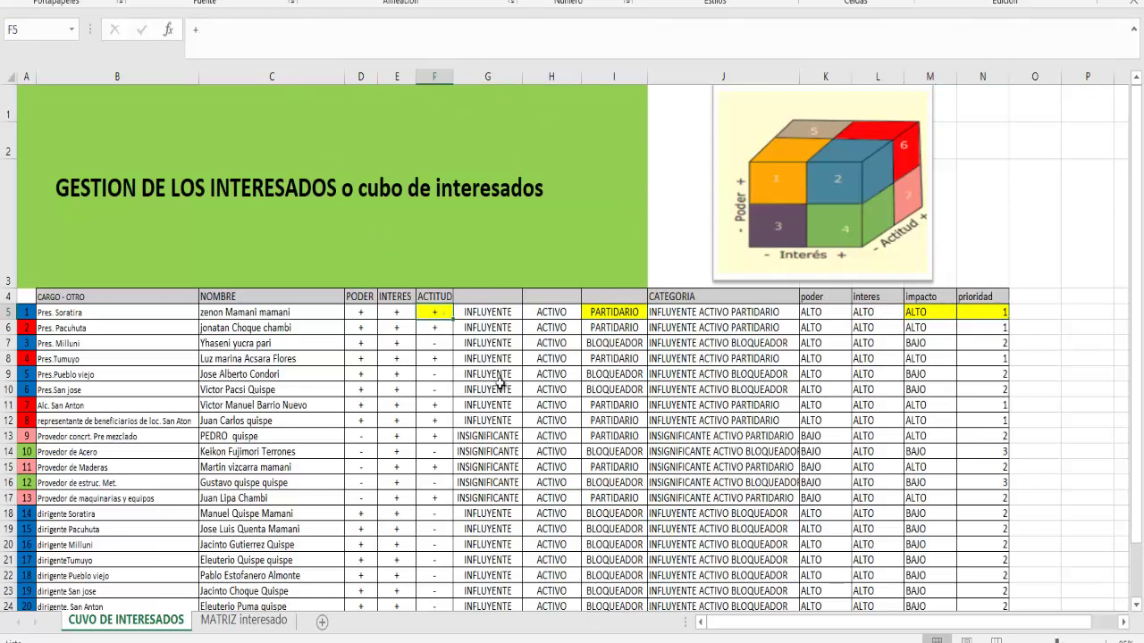
text(-)
key(Return)
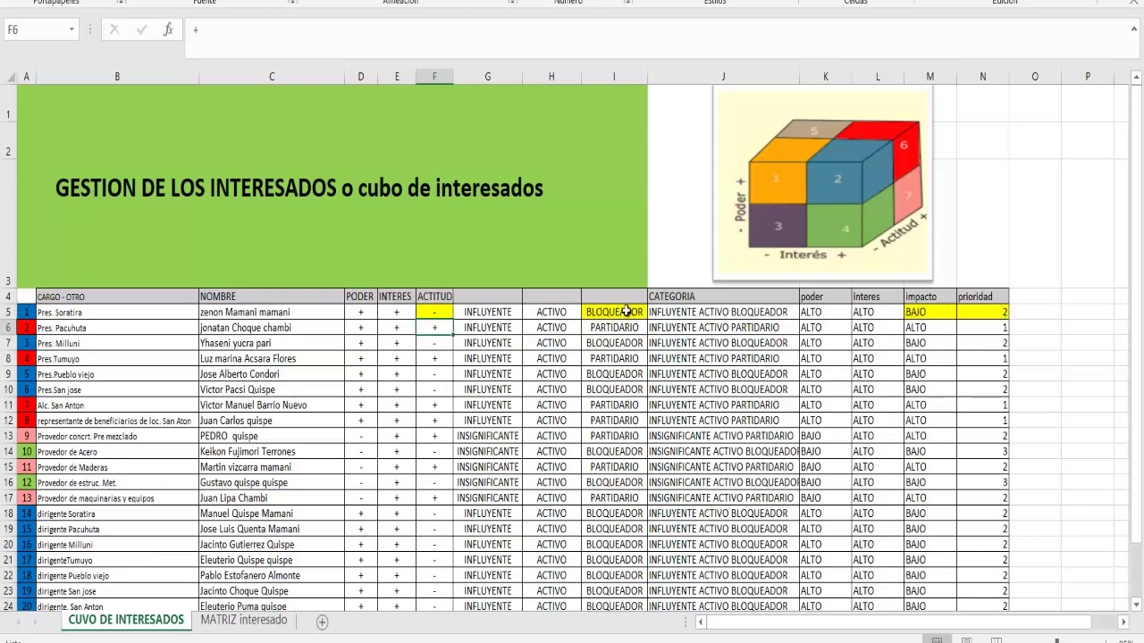
click(452, 310)
text(+)
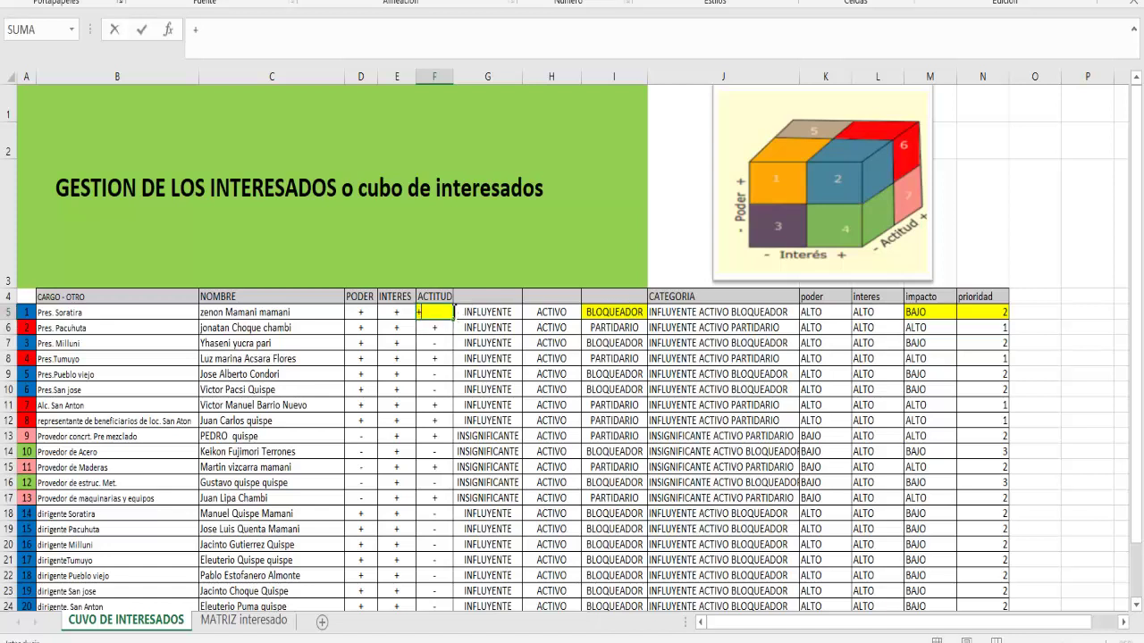
key(Return)
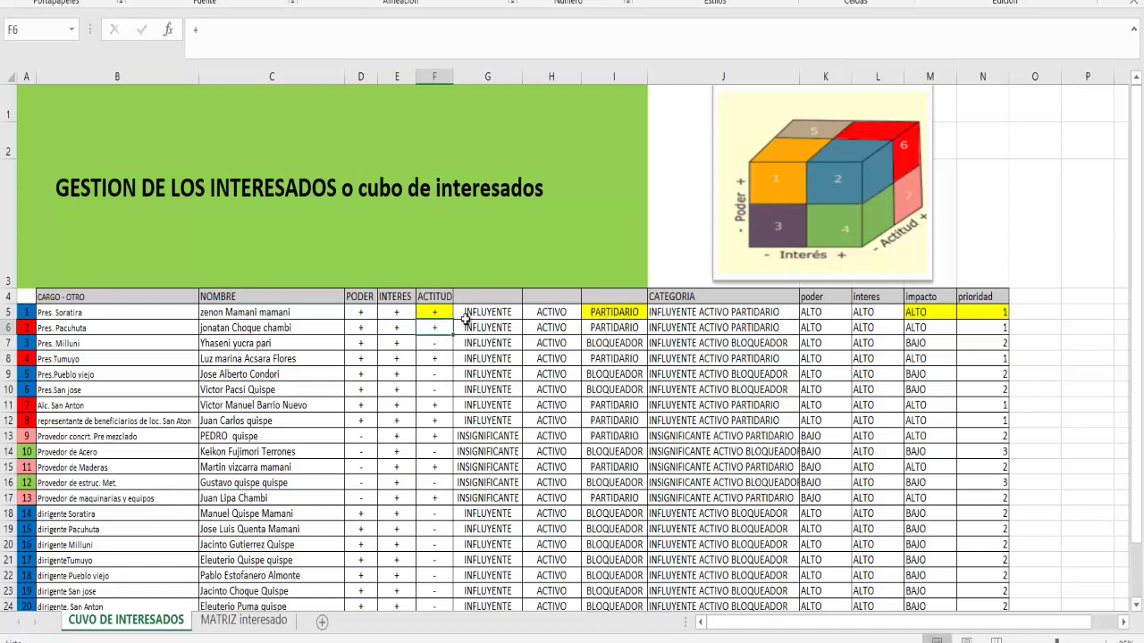
click(434, 311)
key(BackSpace)
text(-)
key(Return)
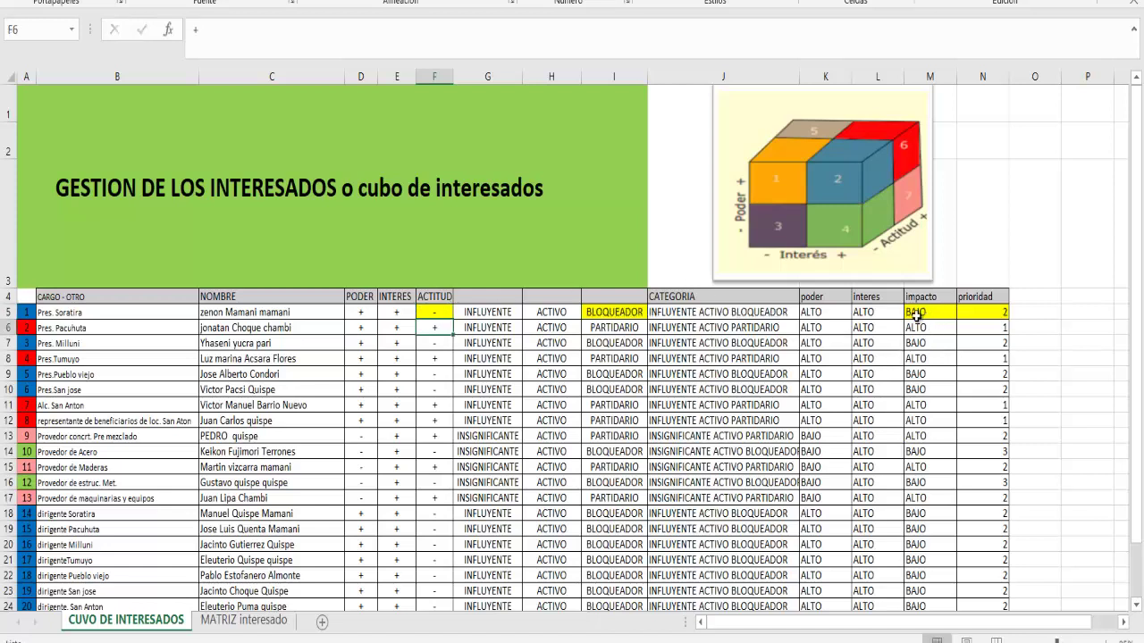
Set attitude to + once more, then back to −, leaving row 5 BLOQUEADOR, priority 2
click(441, 311)
text(+)
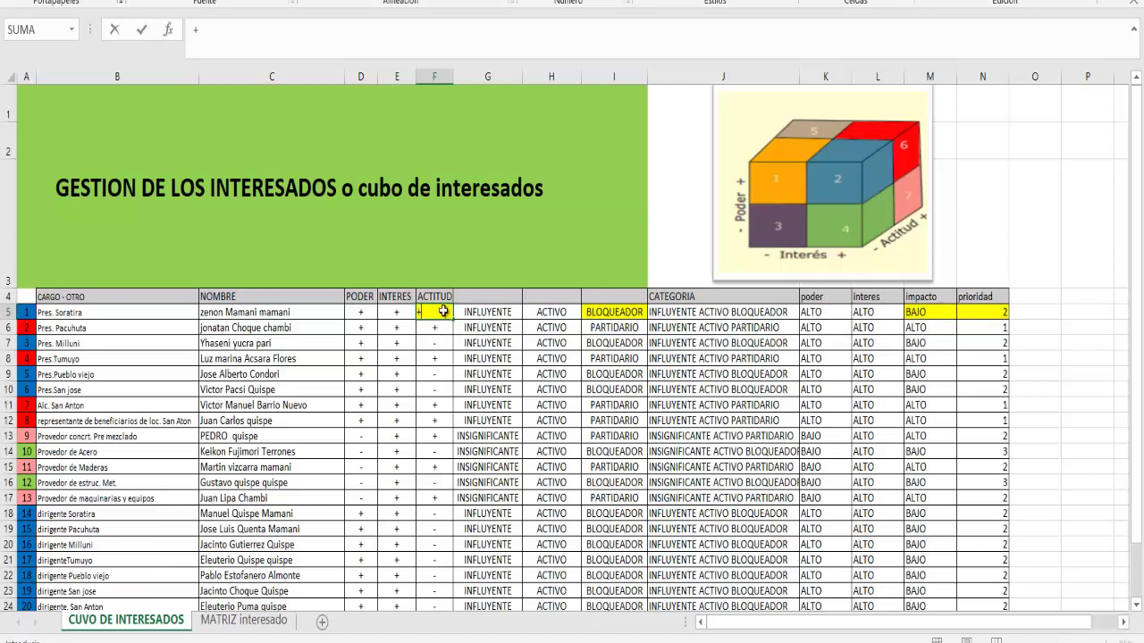
key(Return)
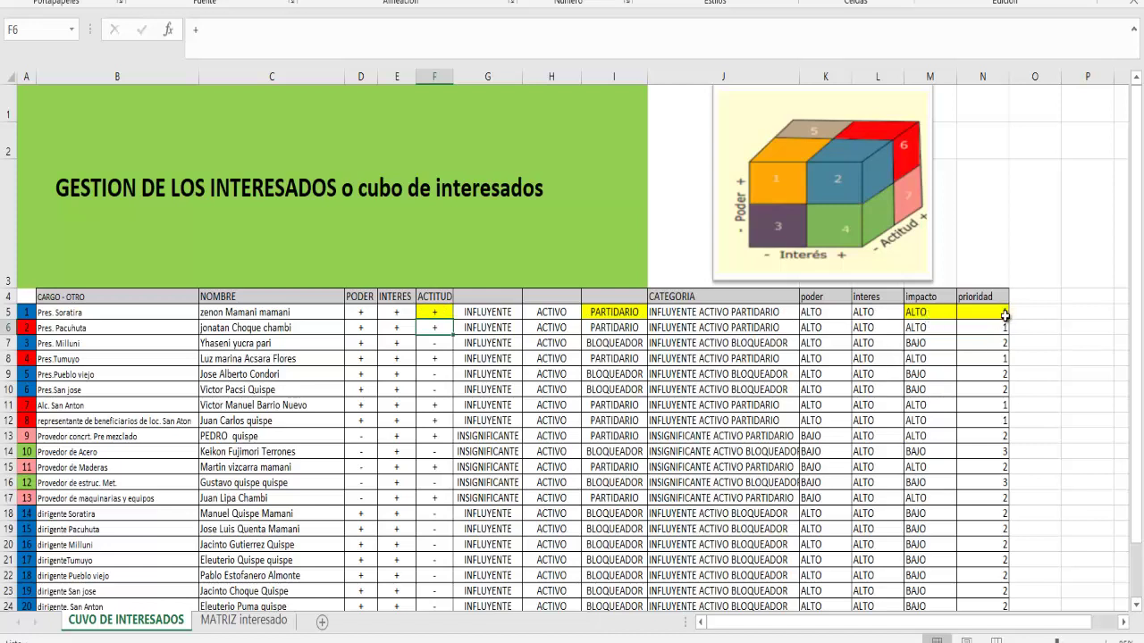
click(446, 313)
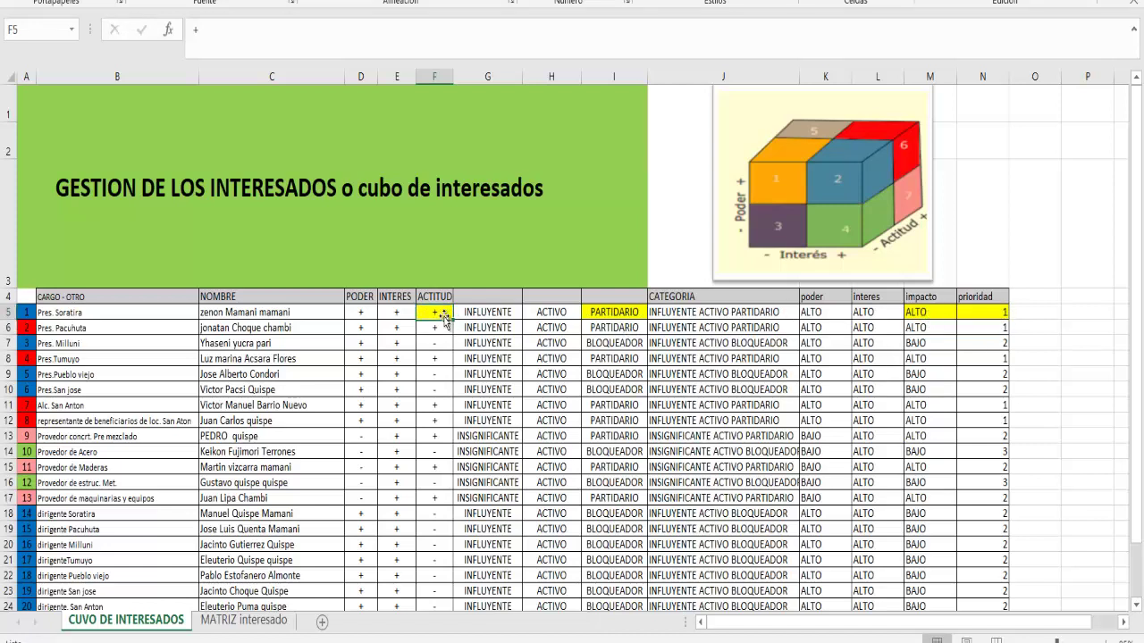
text(-)
key(Return)
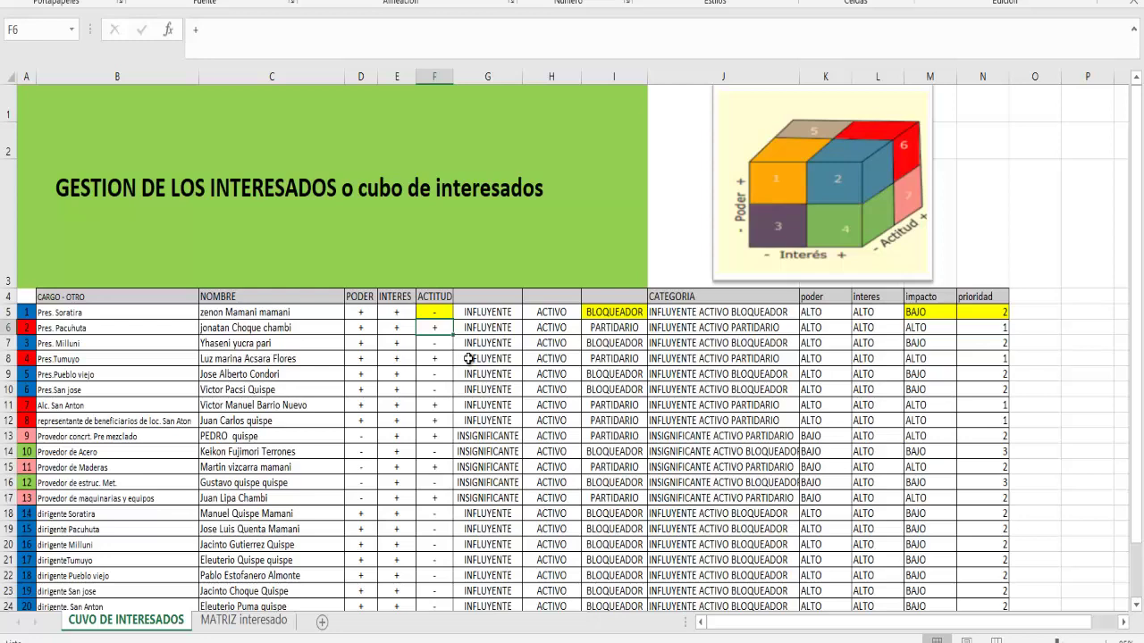
Shade the PODER, INTERES and ACTITUD ratings for all stakeholders
scroll(418, 343, down, 1)
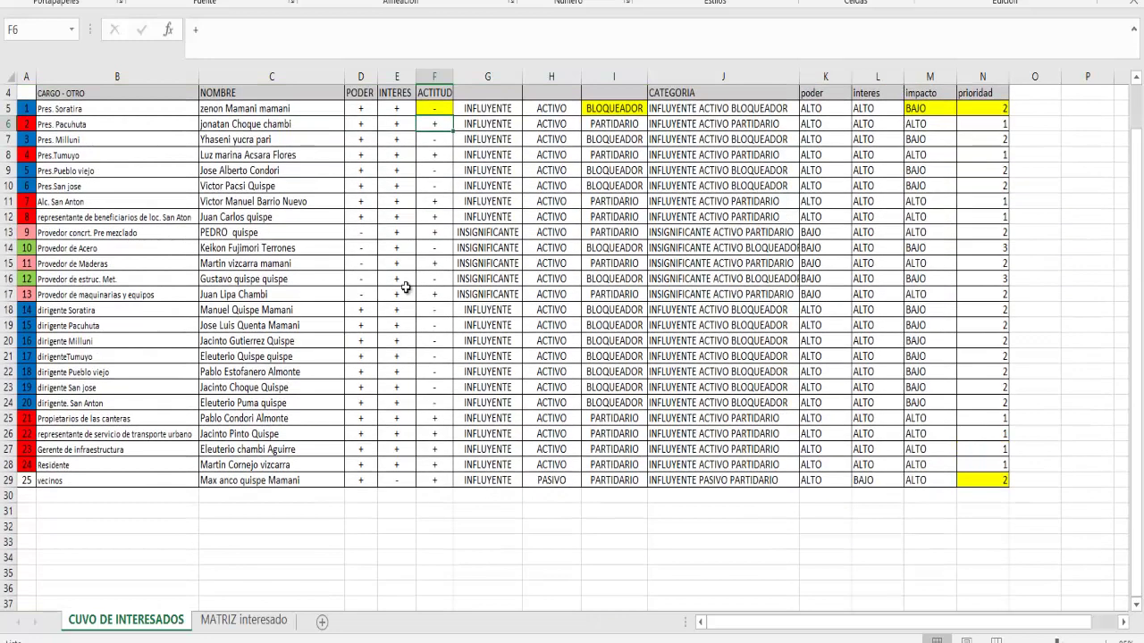
drag(358, 107, 438, 477)
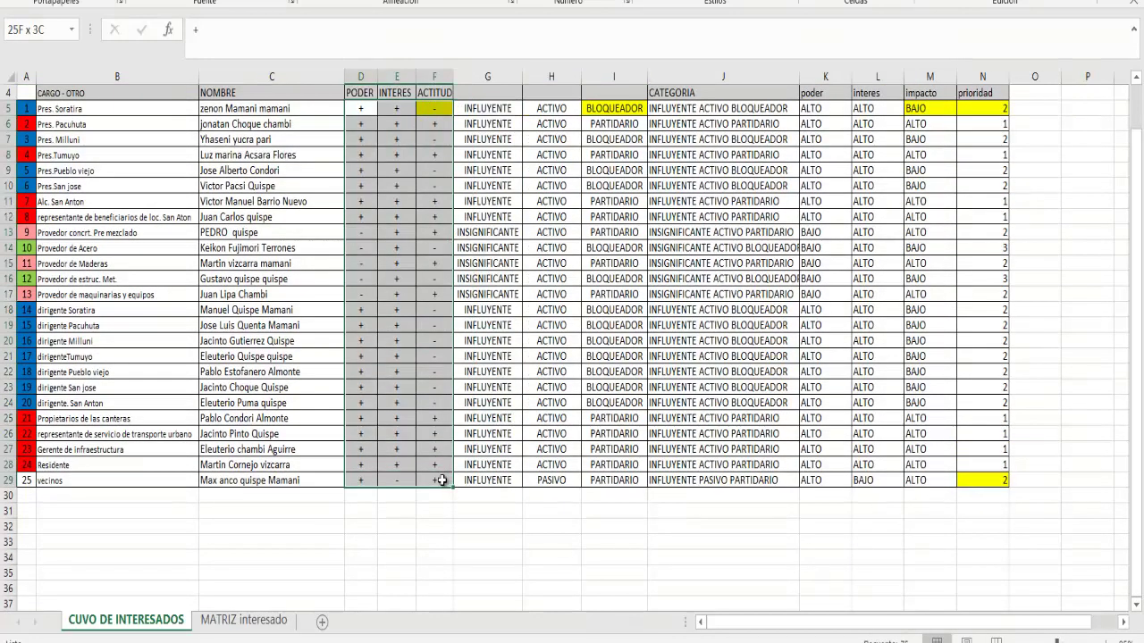
click(324, 10)
scroll(465, 268, up, 1)
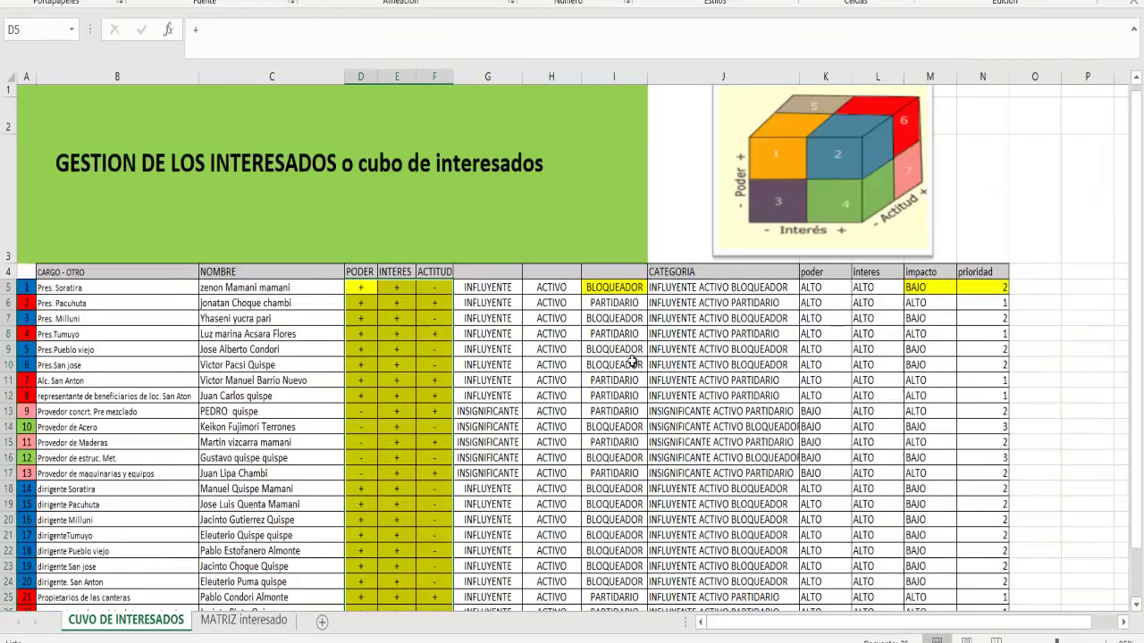
scroll(639, 347, down, 1)
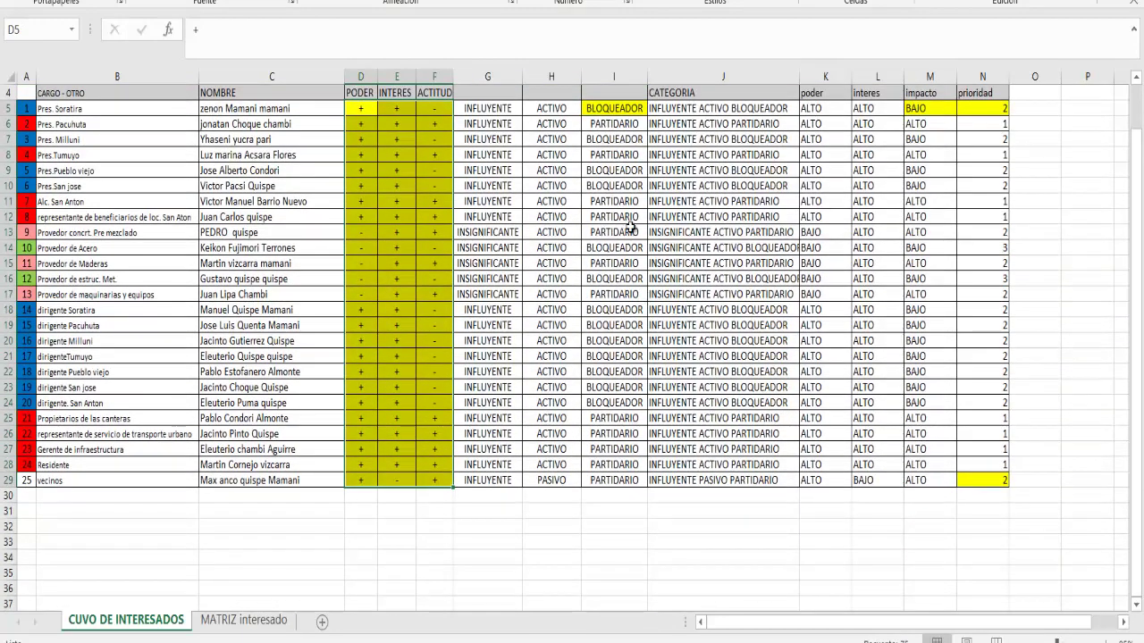
scroll(621, 268, up, 1)
Clear the yellow fill from I5, M5:N5 and N29 using No Fill
click(609, 308)
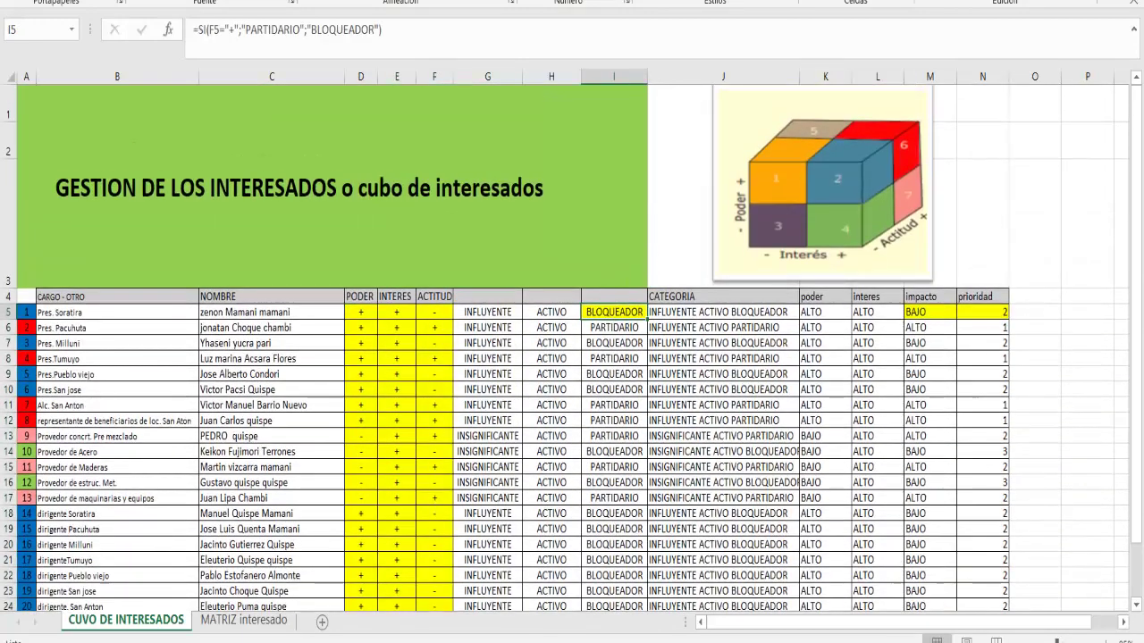
click(254, 3)
click(268, 181)
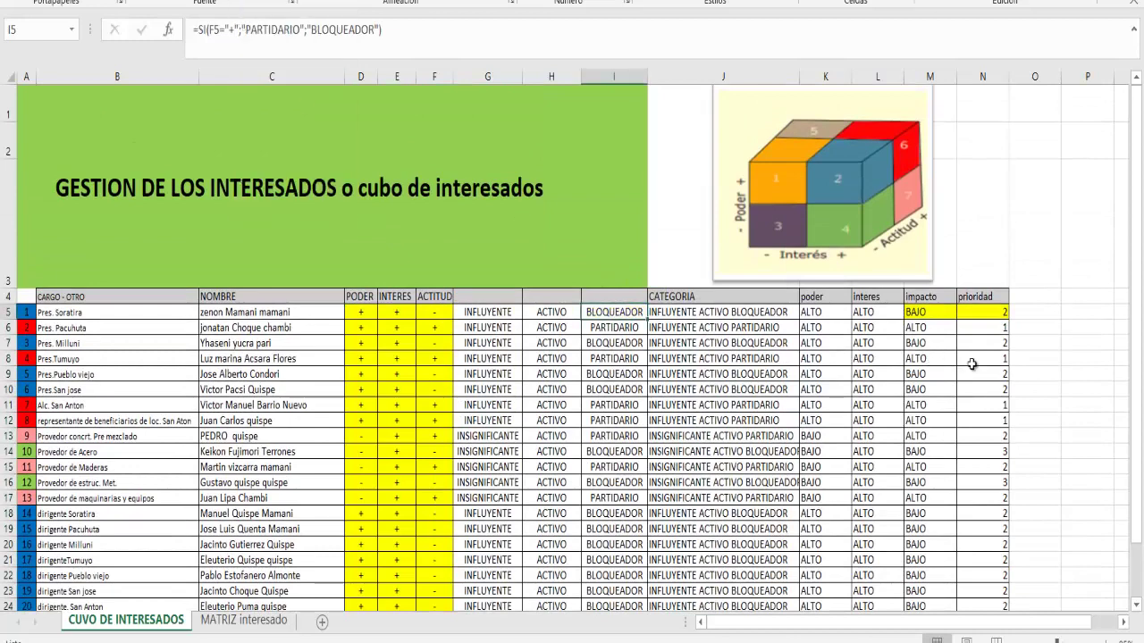
drag(942, 312, 981, 312)
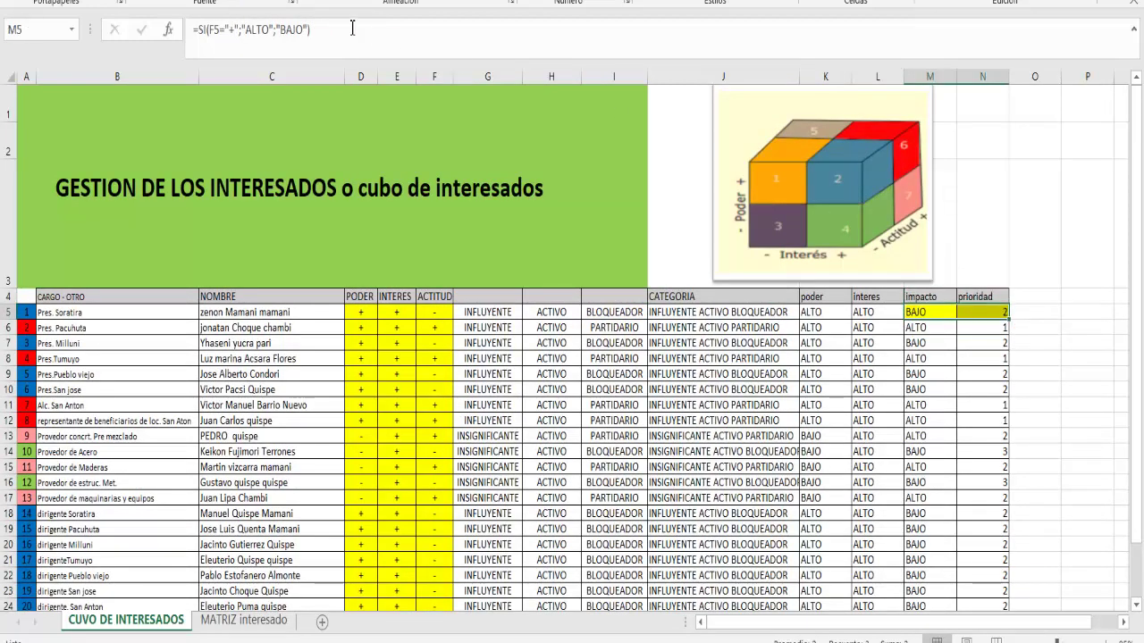
scroll(947, 340, down, 3)
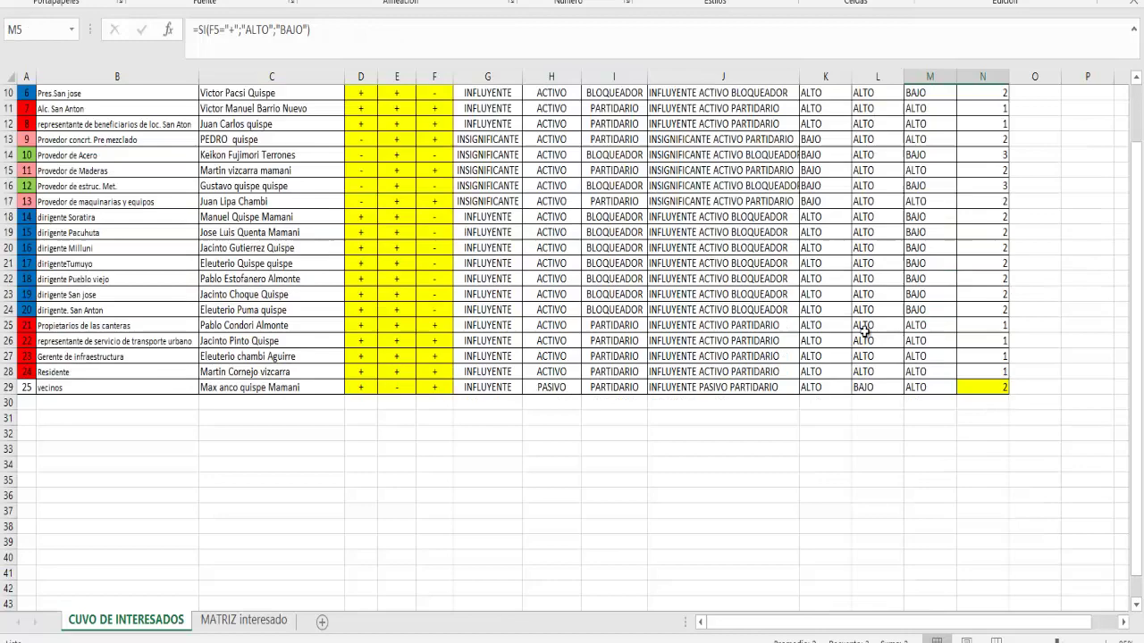
click(980, 386)
scroll(505, 192, up, 2)
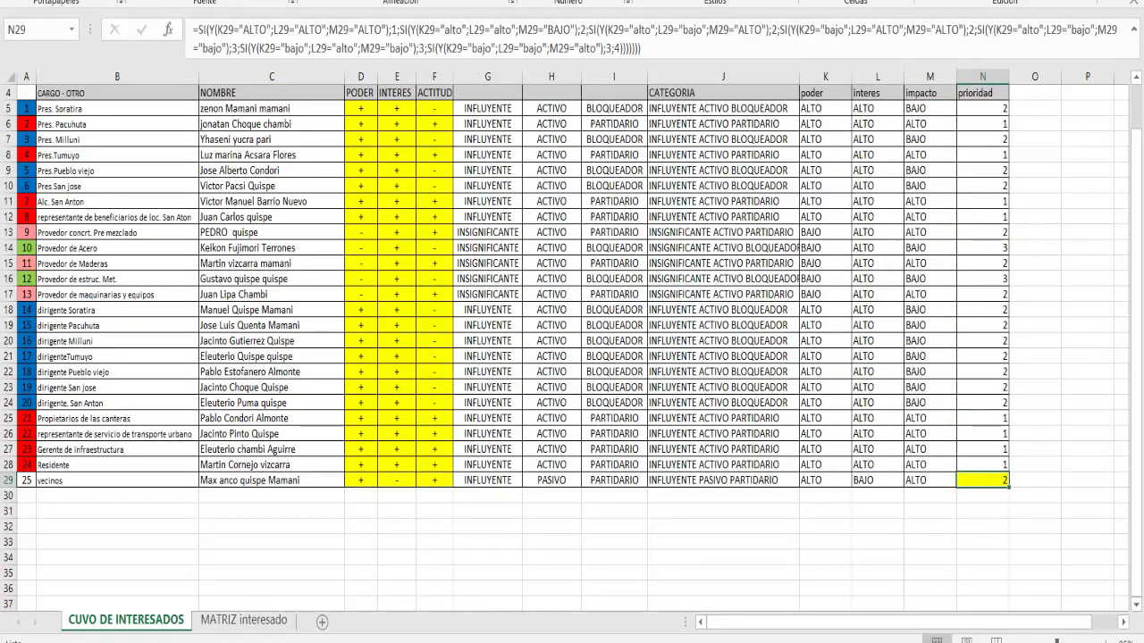
scroll(554, 371, up, 1)
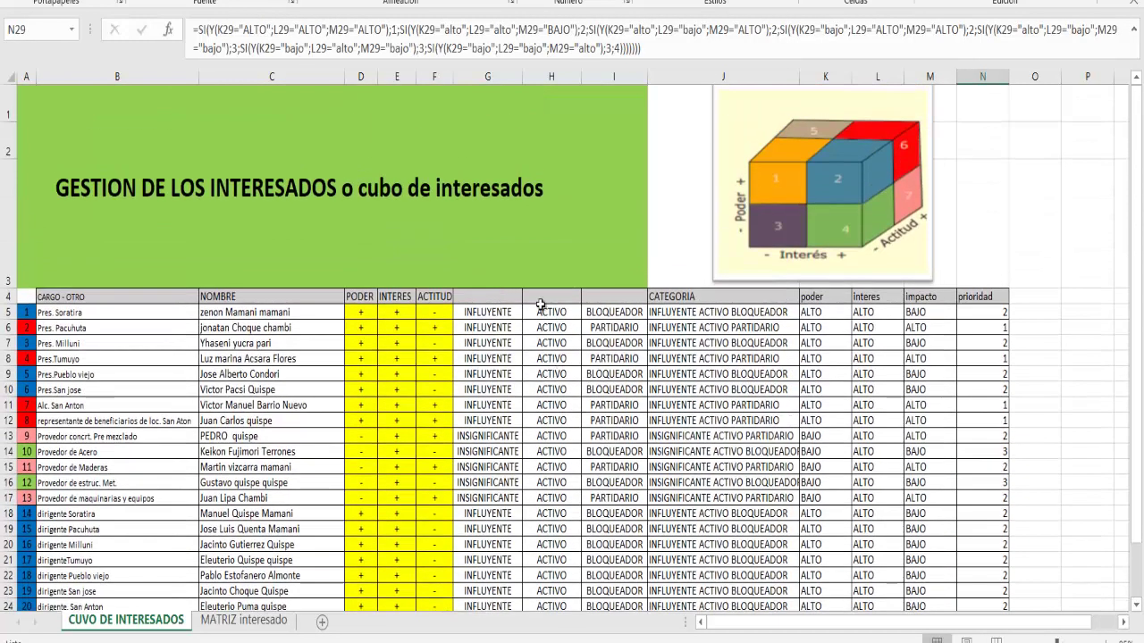
scroll(554, 370, down, 1)
click(112, 498)
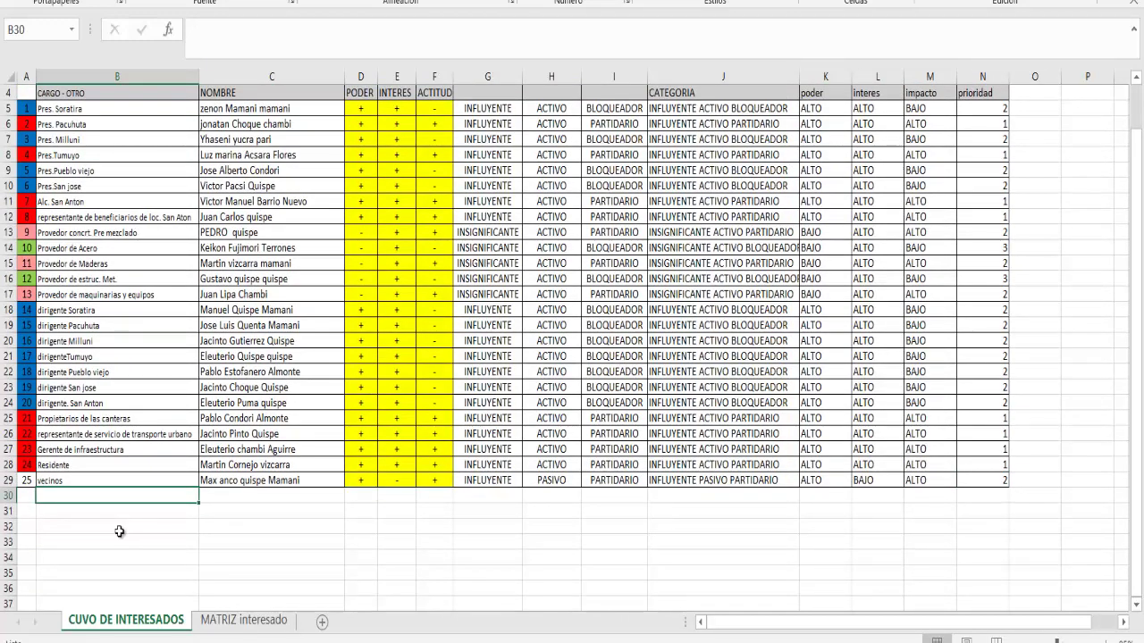
Enter the role 'construccion civil' and the stakeholder's name in row 30, copying row 29's formulas down
text(co)
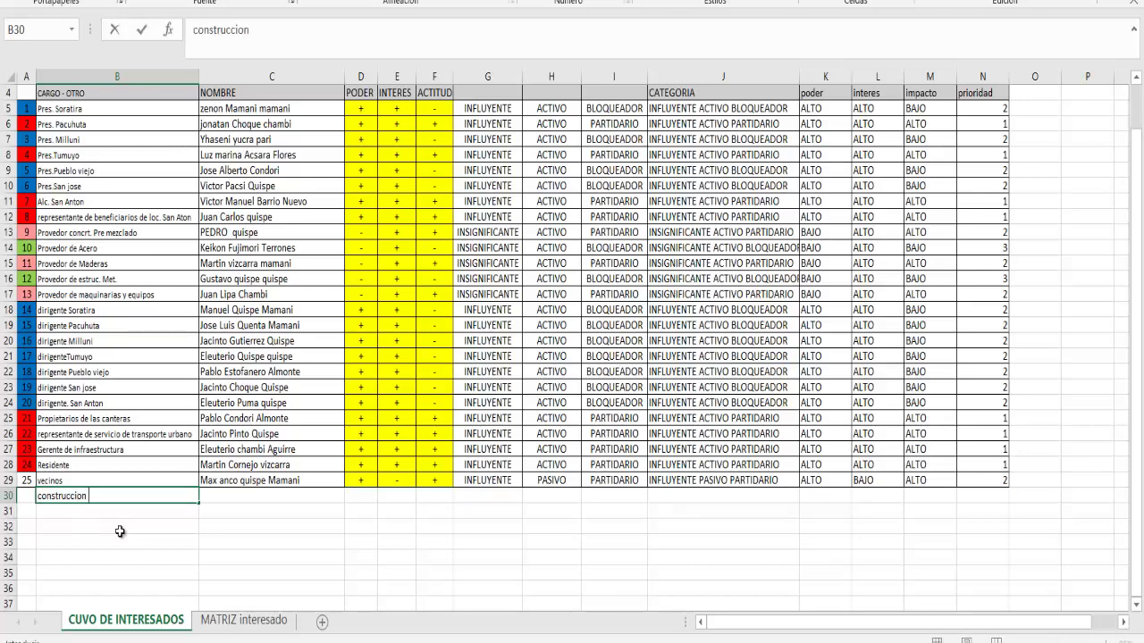
text(nstruccion civil)
click(280, 490)
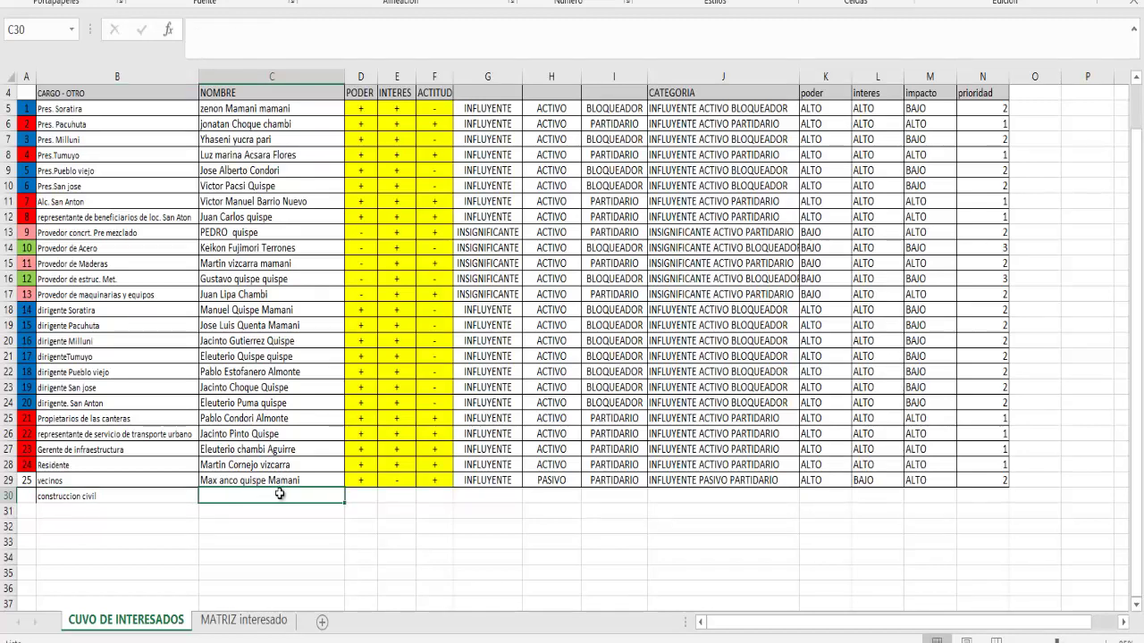
text(Max castro guti)
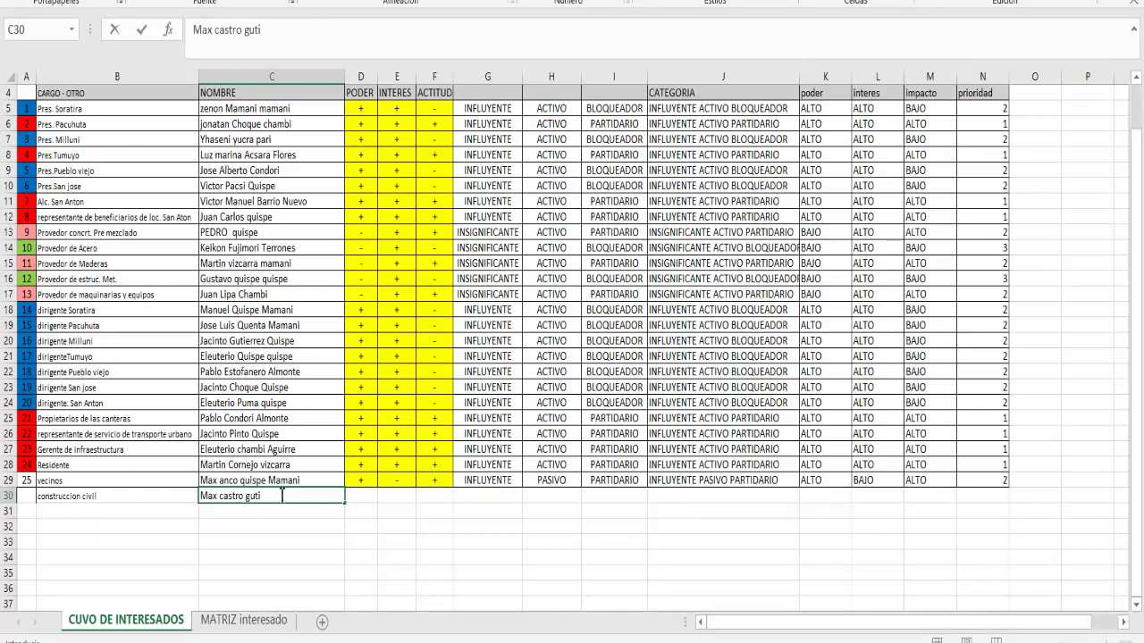
click(368, 498)
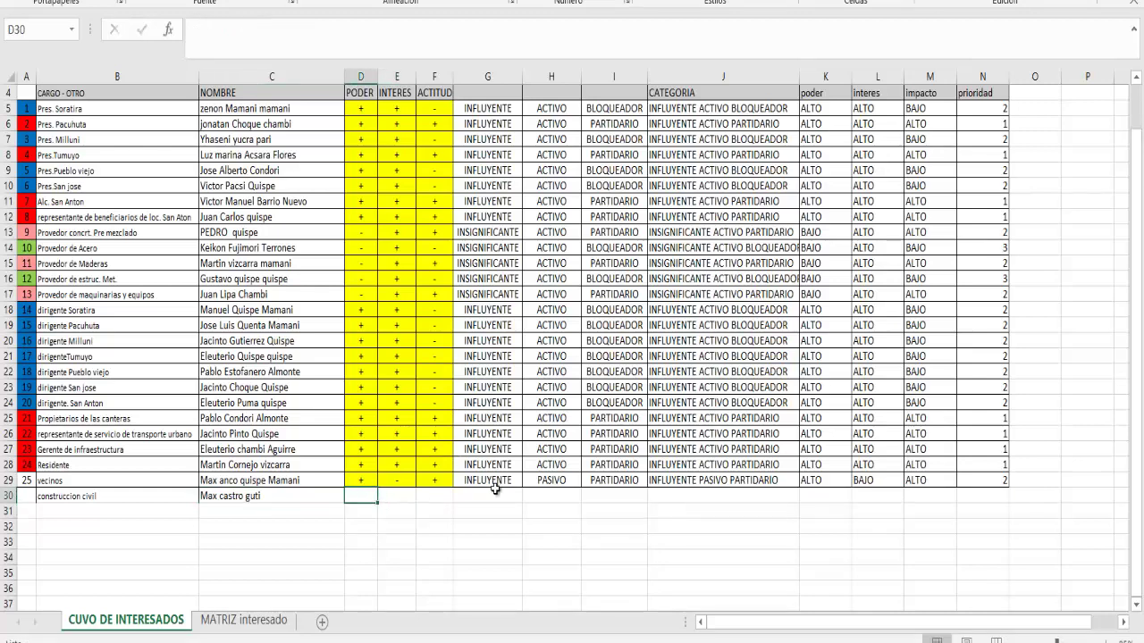
drag(483, 485, 1017, 516)
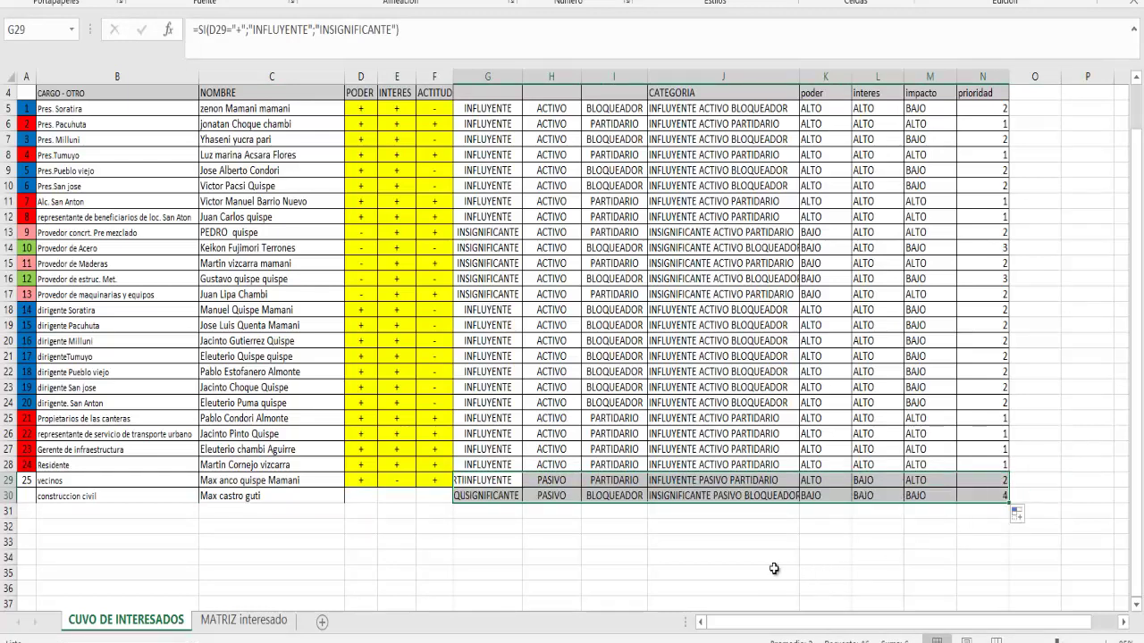
Rate row 30 power +, interest −, attitude −, and check its priority 3 formula
click(368, 497)
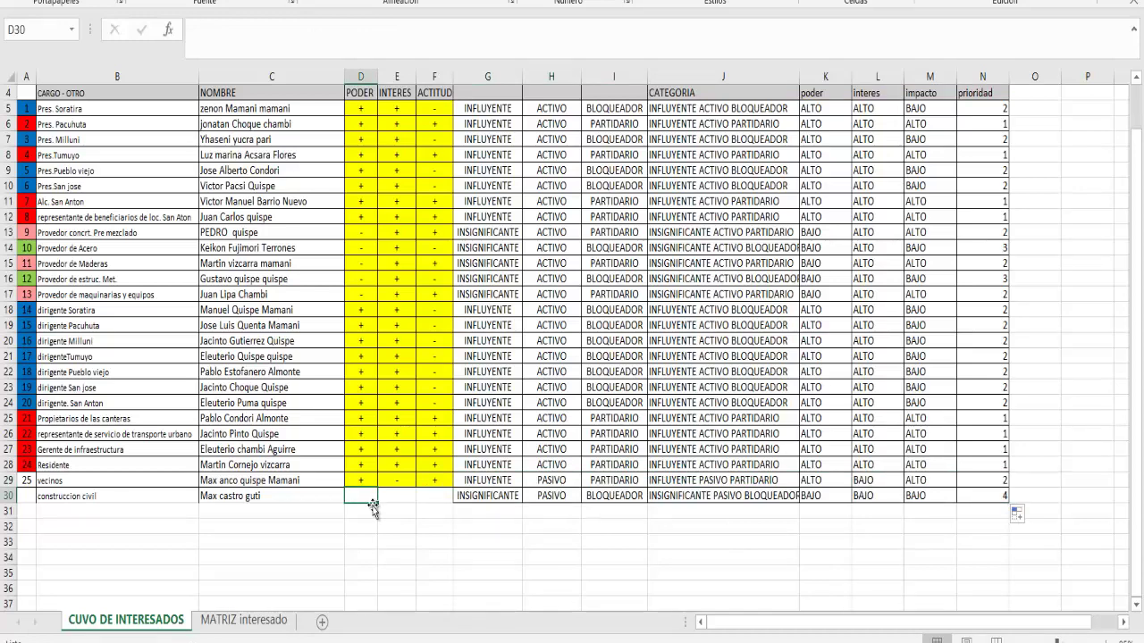
text(+)
key(Return)
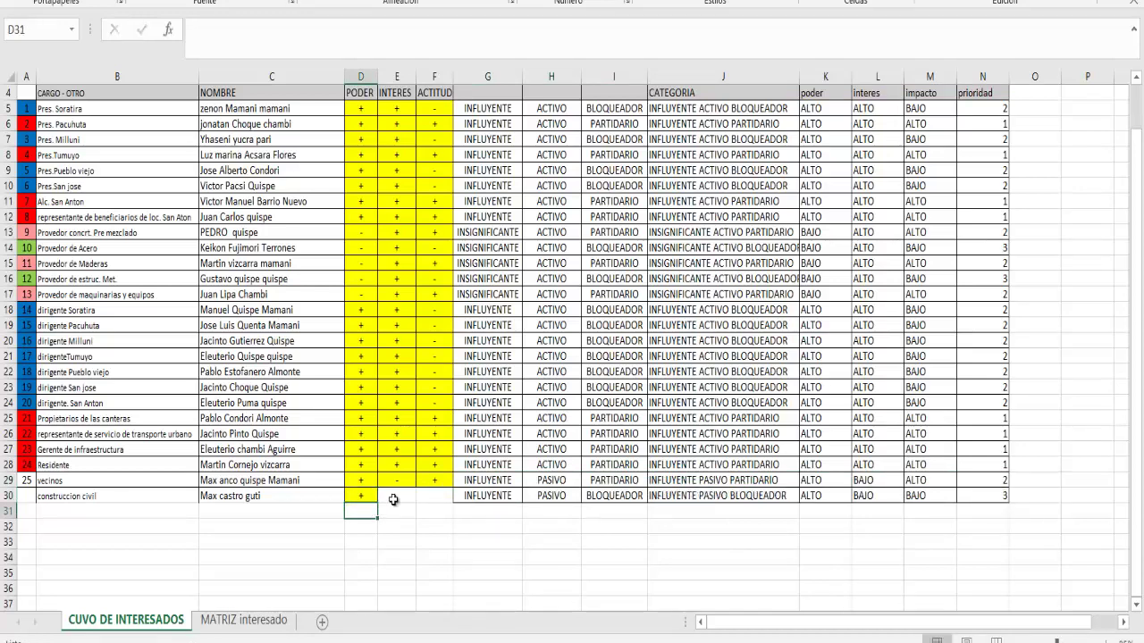
click(406, 502)
text(-)
key(Return)
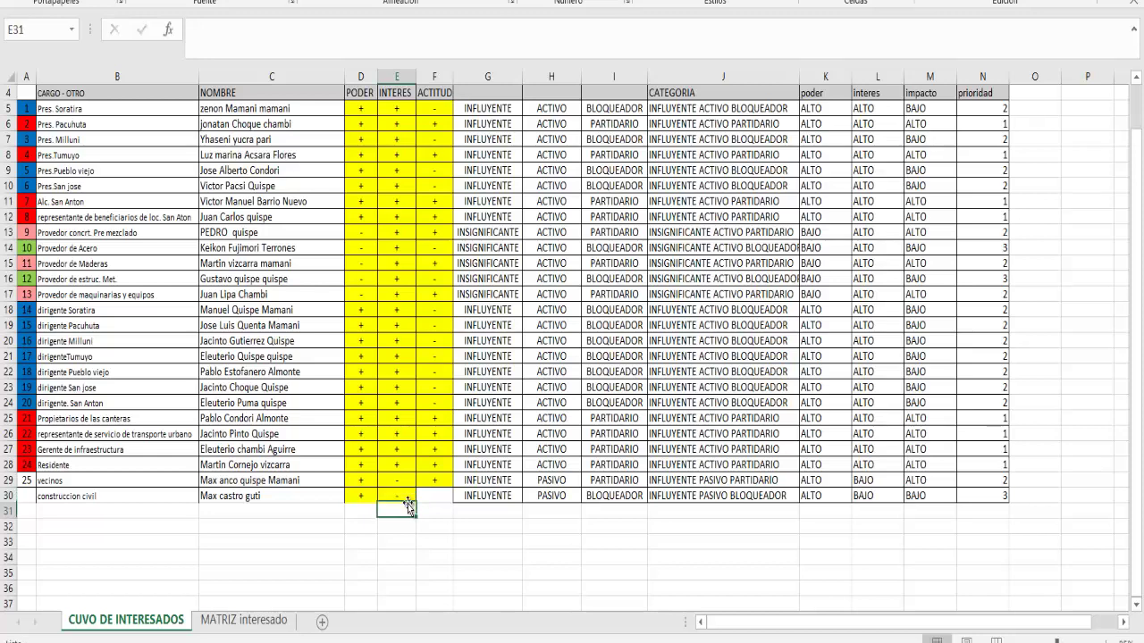
click(429, 499)
text(-)
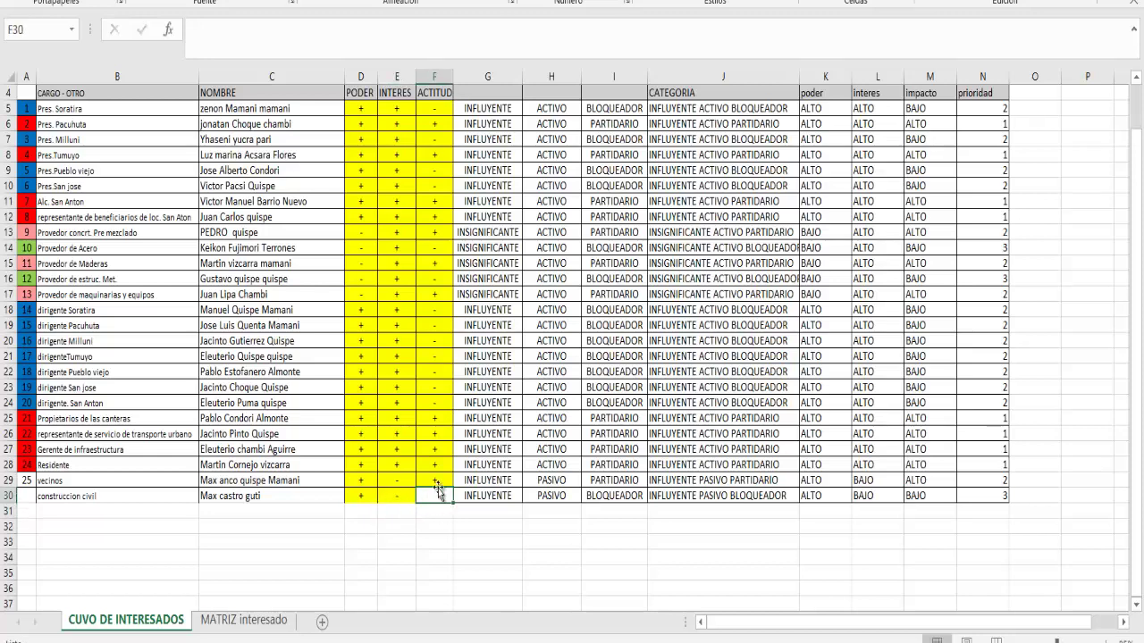
key(Return)
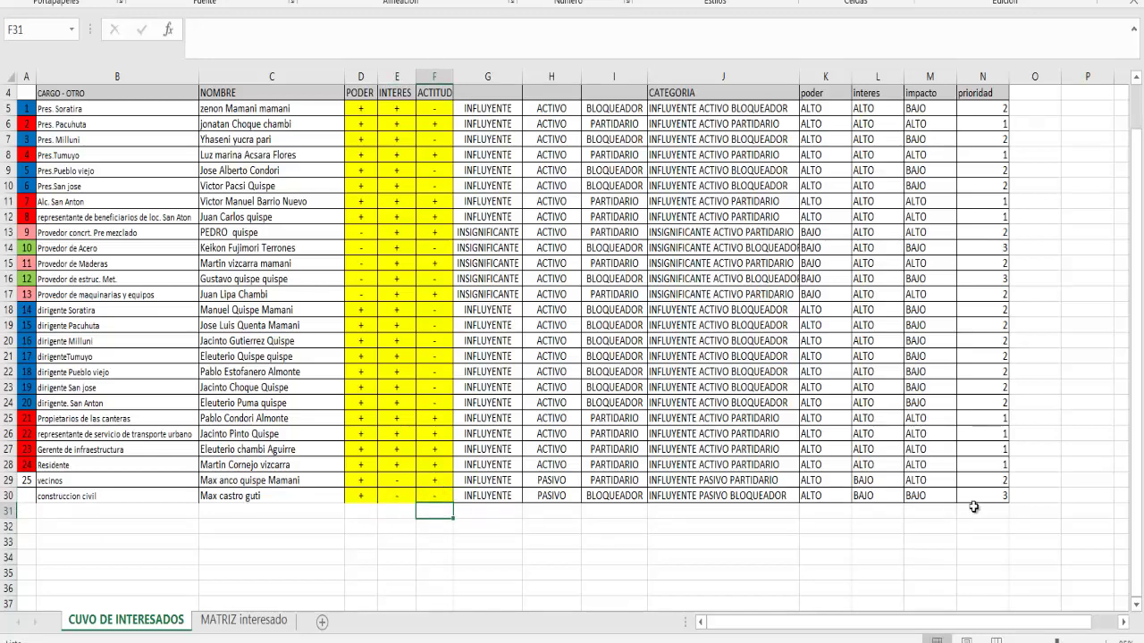
click(1001, 497)
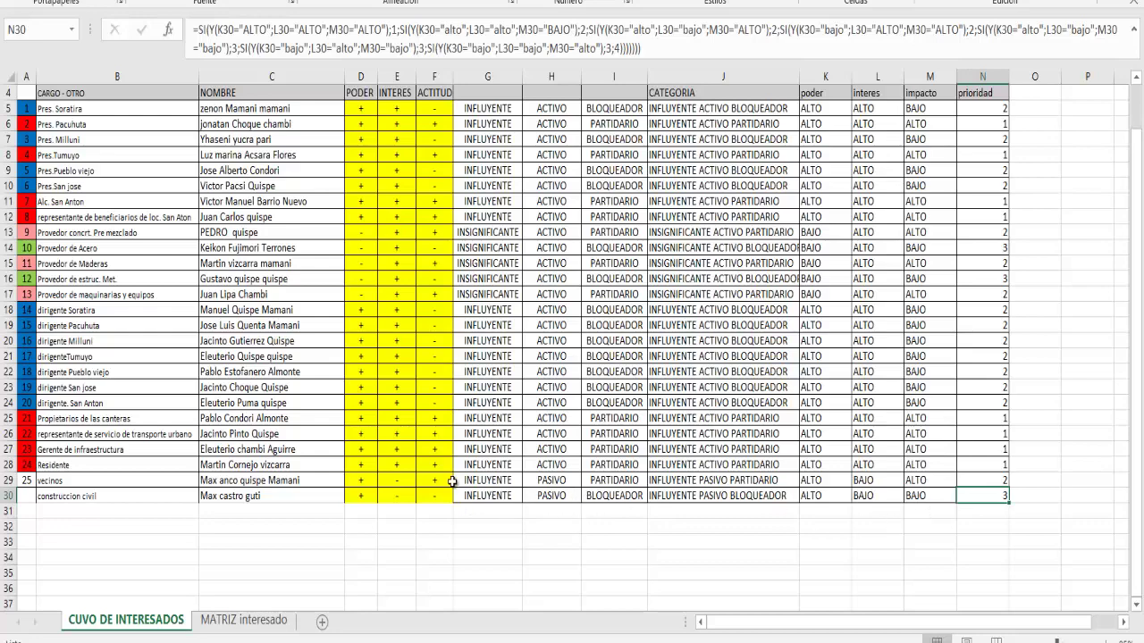
Check the interest rating in E11 and priority formula in N5, then switch to MATRIZ interesado
scroll(408, 467, up, 2)
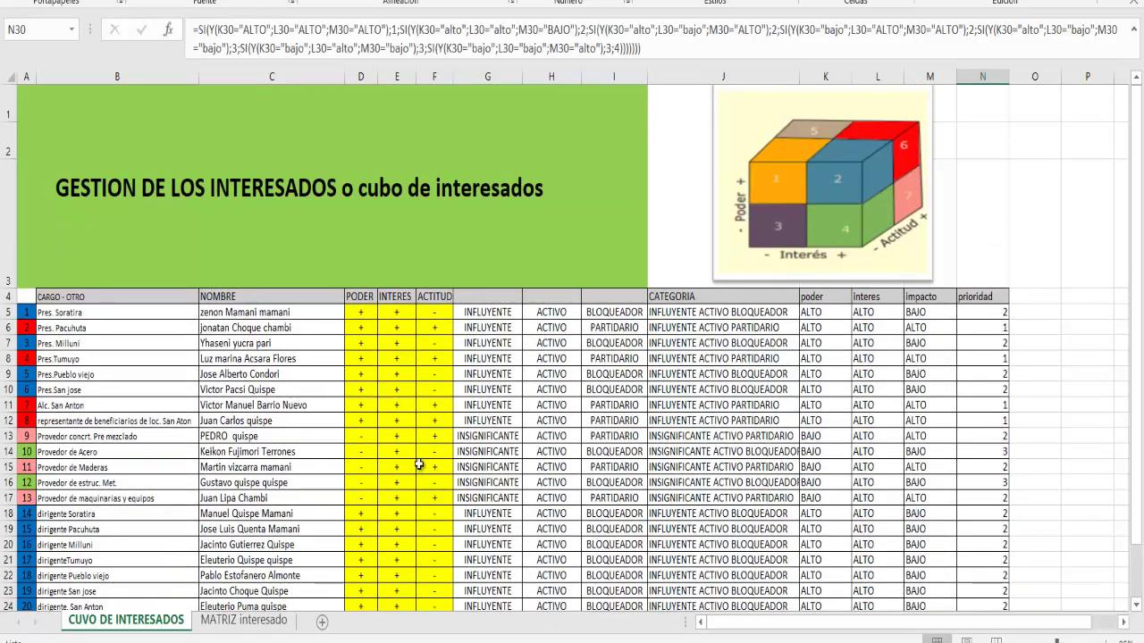
scroll(416, 468, down, 2)
scroll(479, 418, up, 2)
click(397, 404)
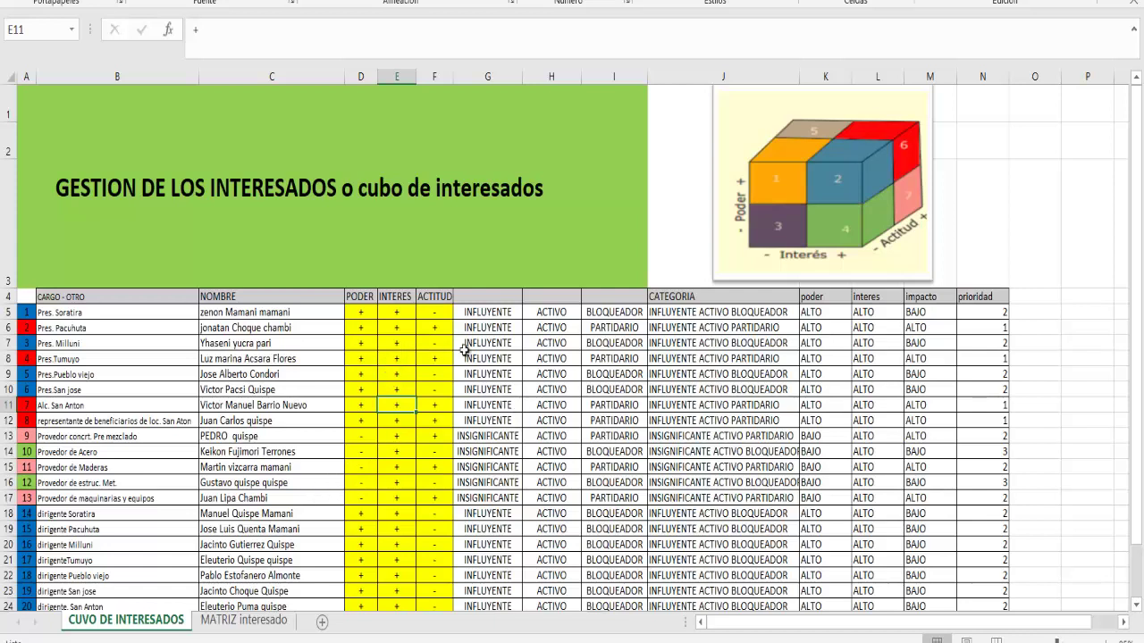
click(1001, 313)
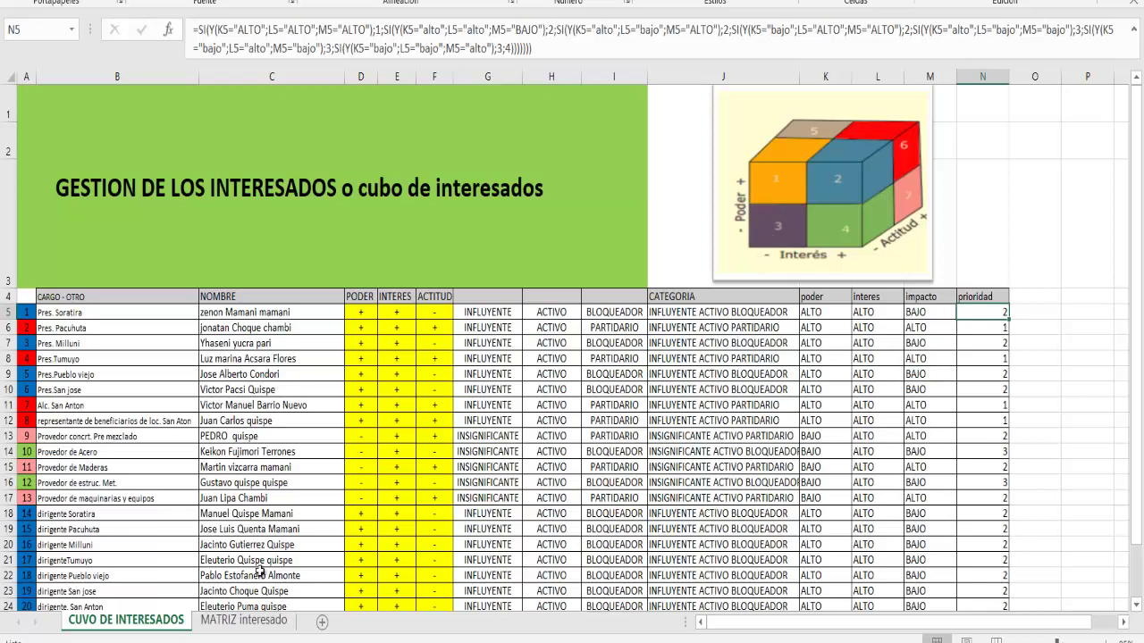
click(219, 617)
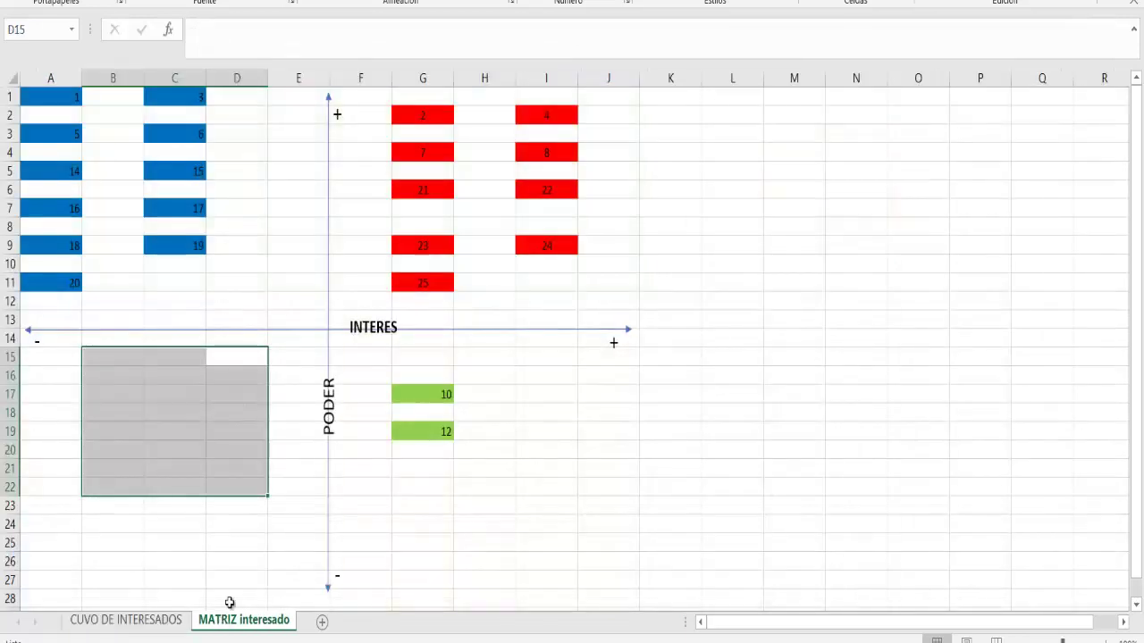
click(546, 295)
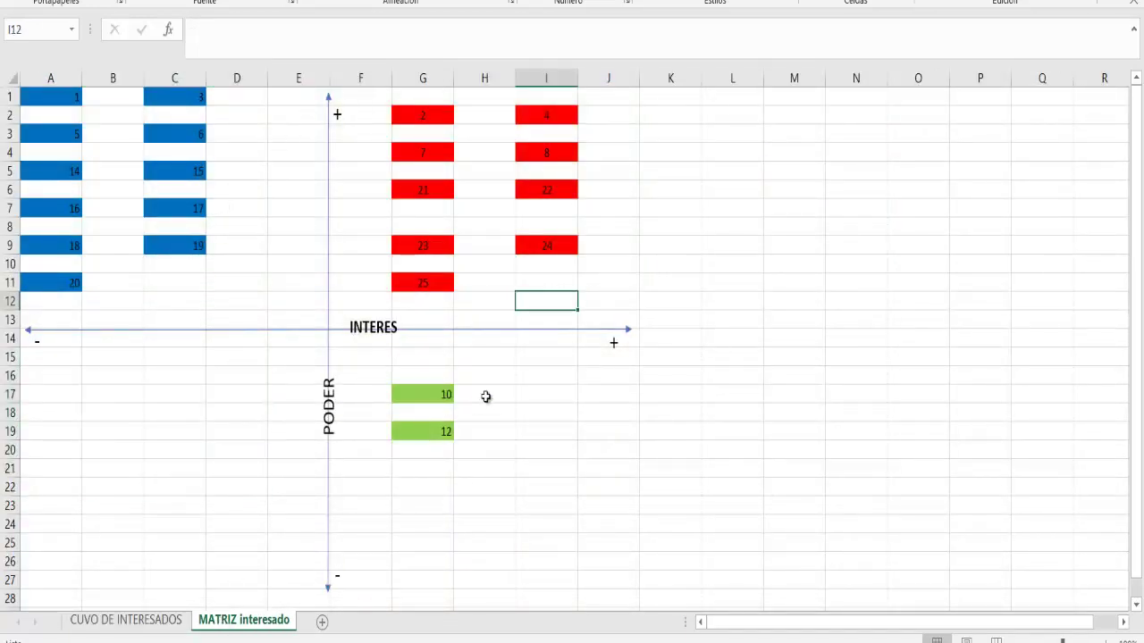
drag(613, 100, 367, 301)
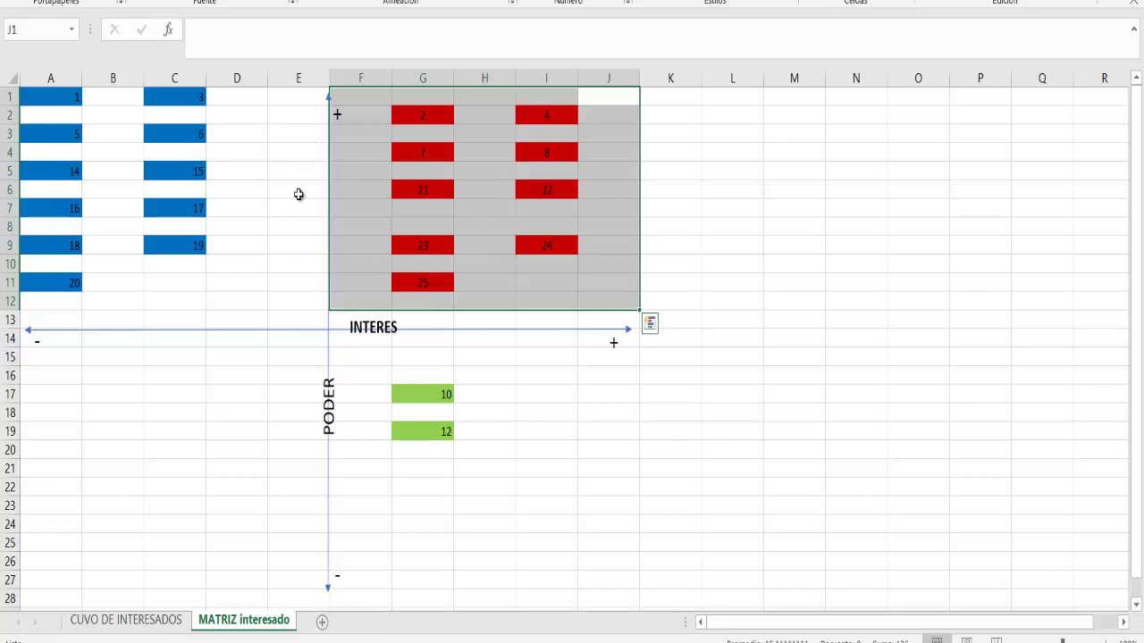
click(126, 620)
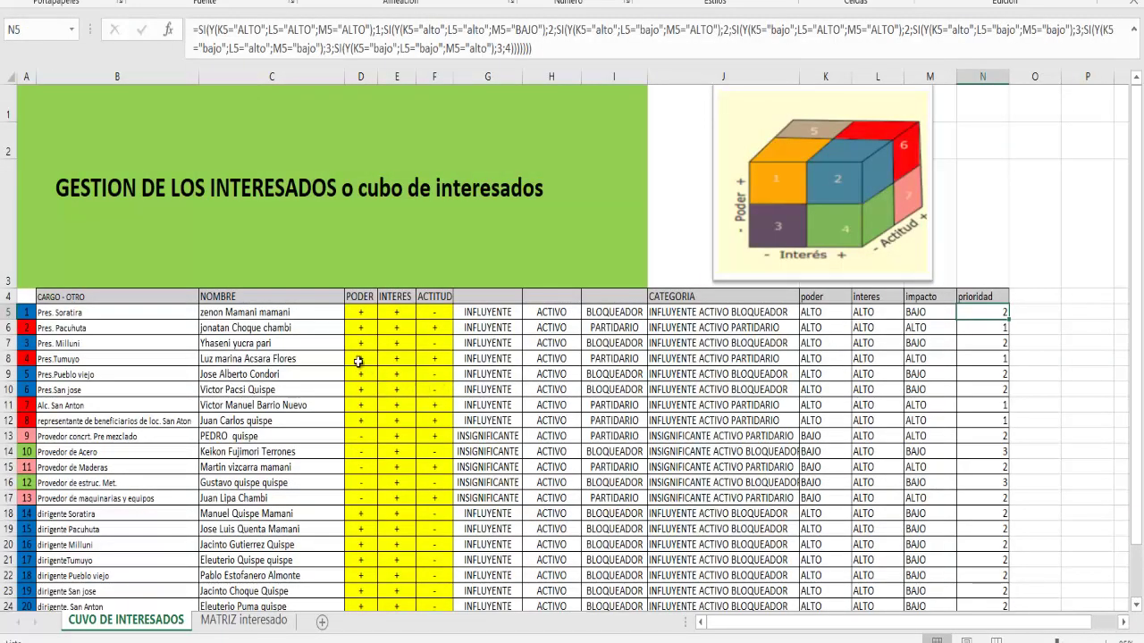
drag(21, 357, 956, 361)
drag(994, 349, 999, 356)
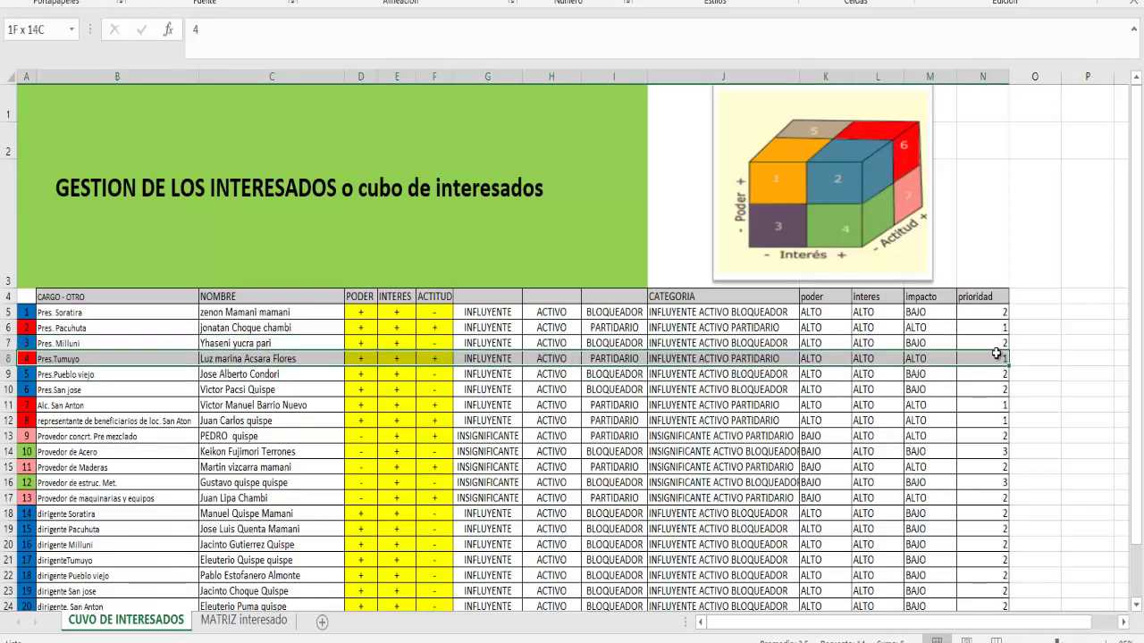
click(239, 620)
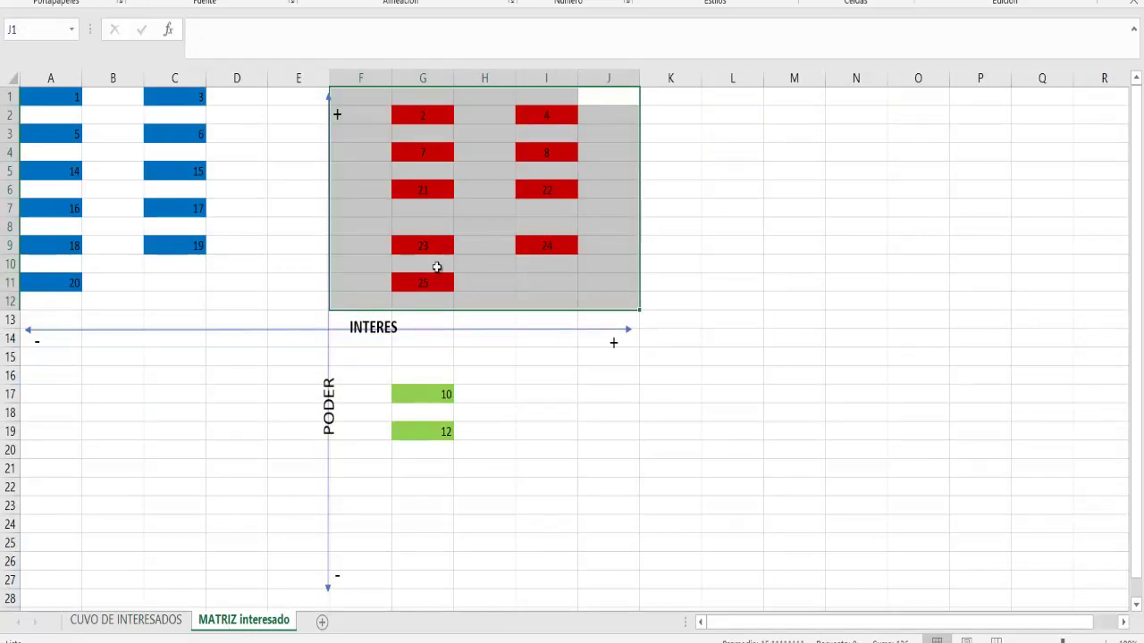
click(255, 183)
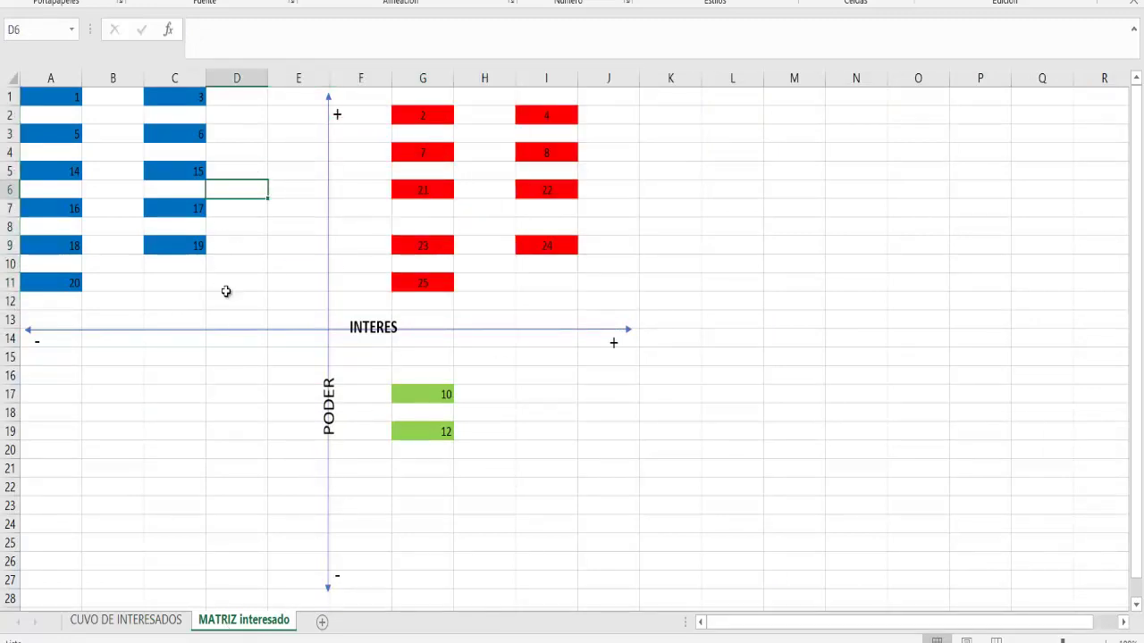
click(126, 620)
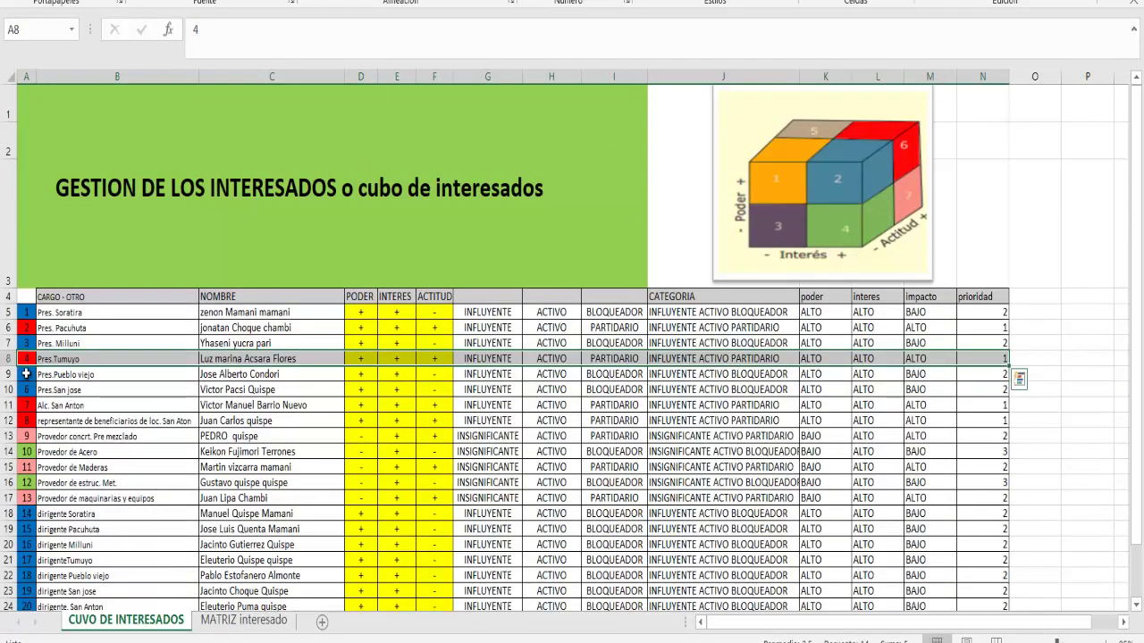
drag(32, 379, 1005, 375)
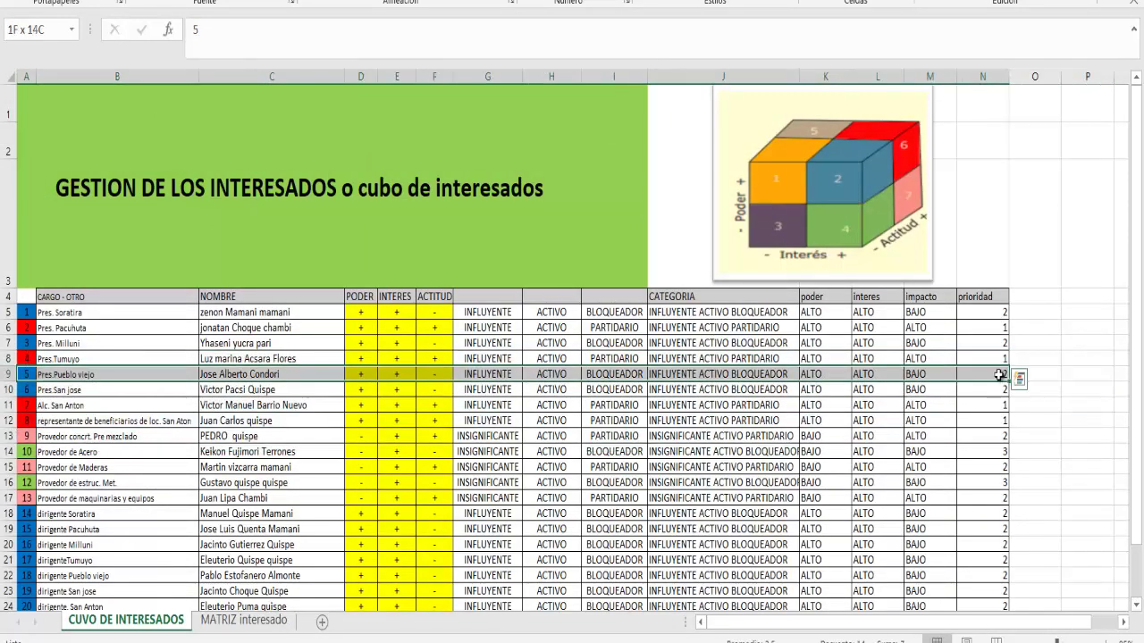
click(243, 620)
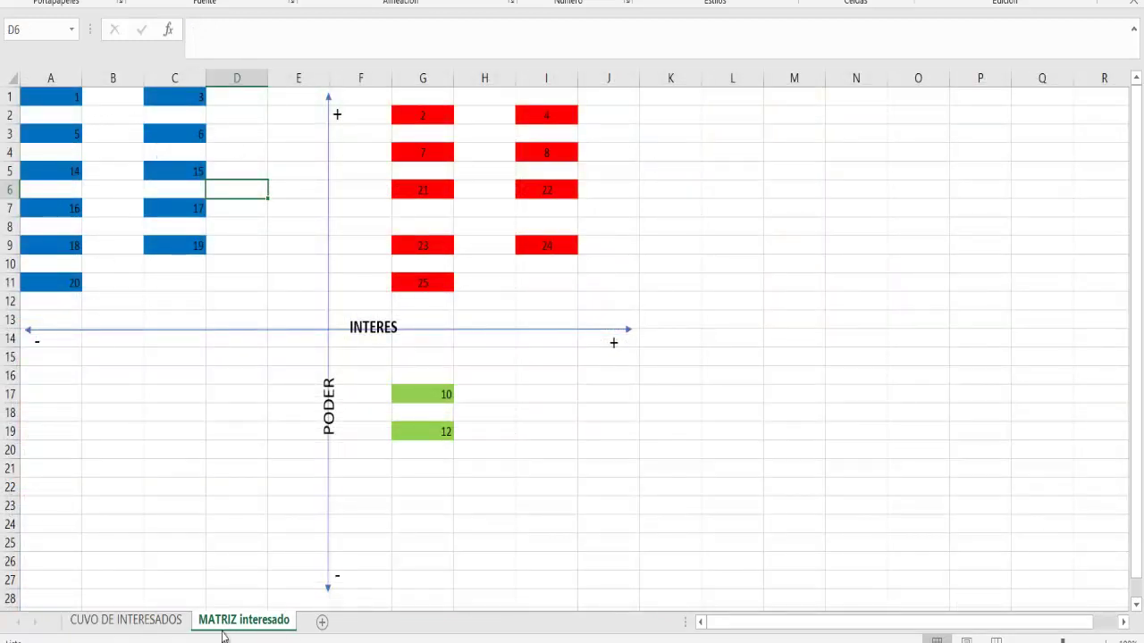
click(162, 629)
click(243, 620)
click(536, 431)
click(177, 622)
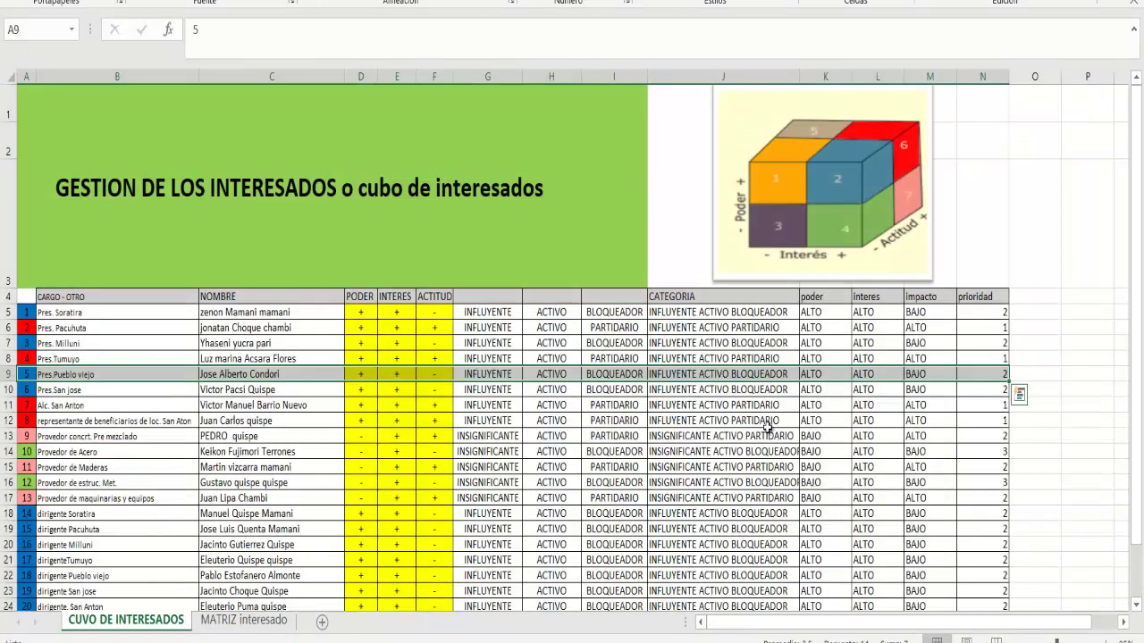
scroll(985, 411, down, 2)
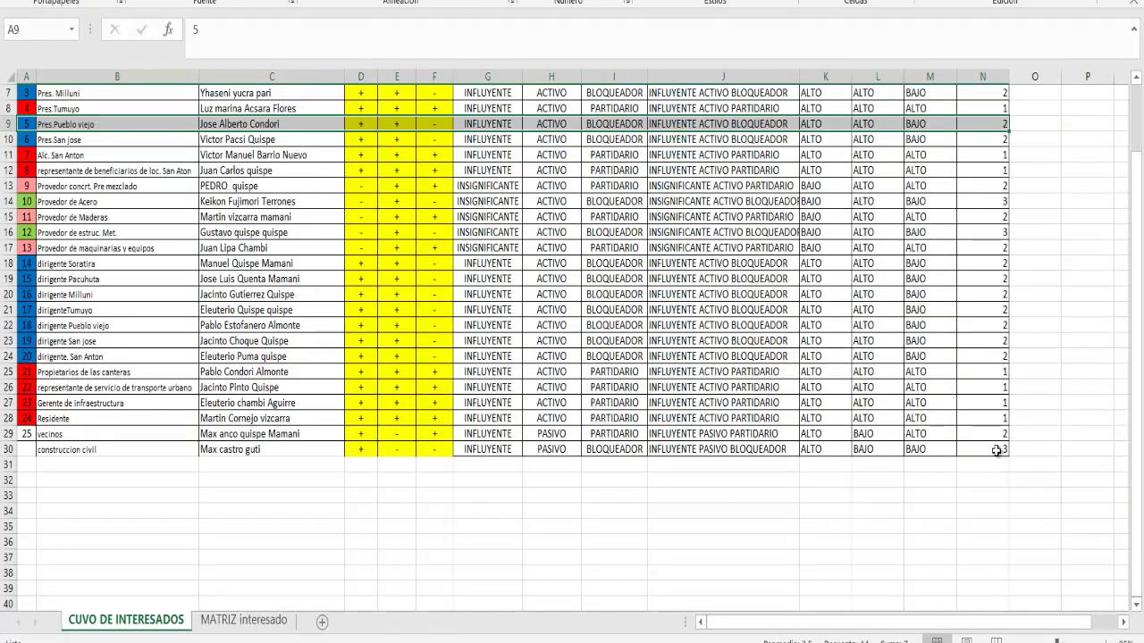
drag(992, 449, 27, 449)
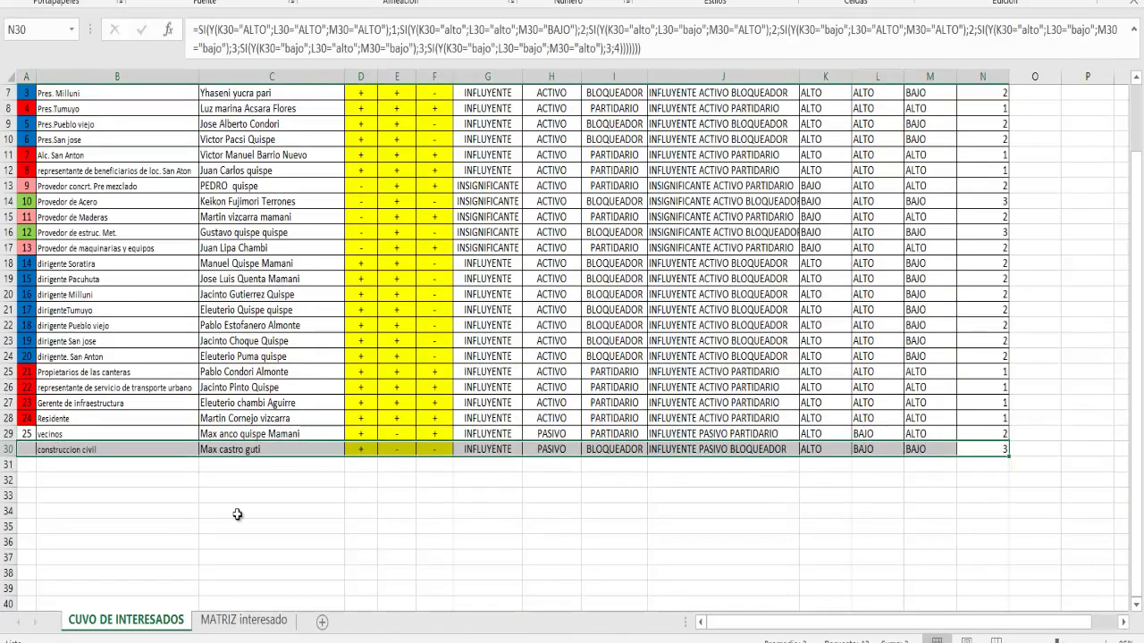
click(232, 619)
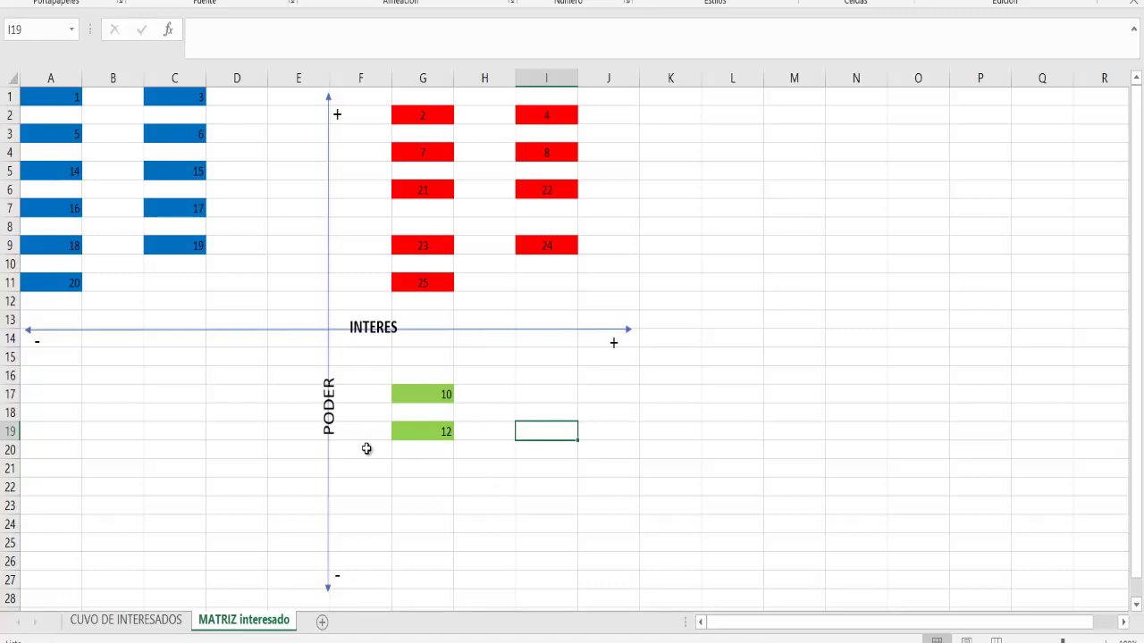
click(167, 619)
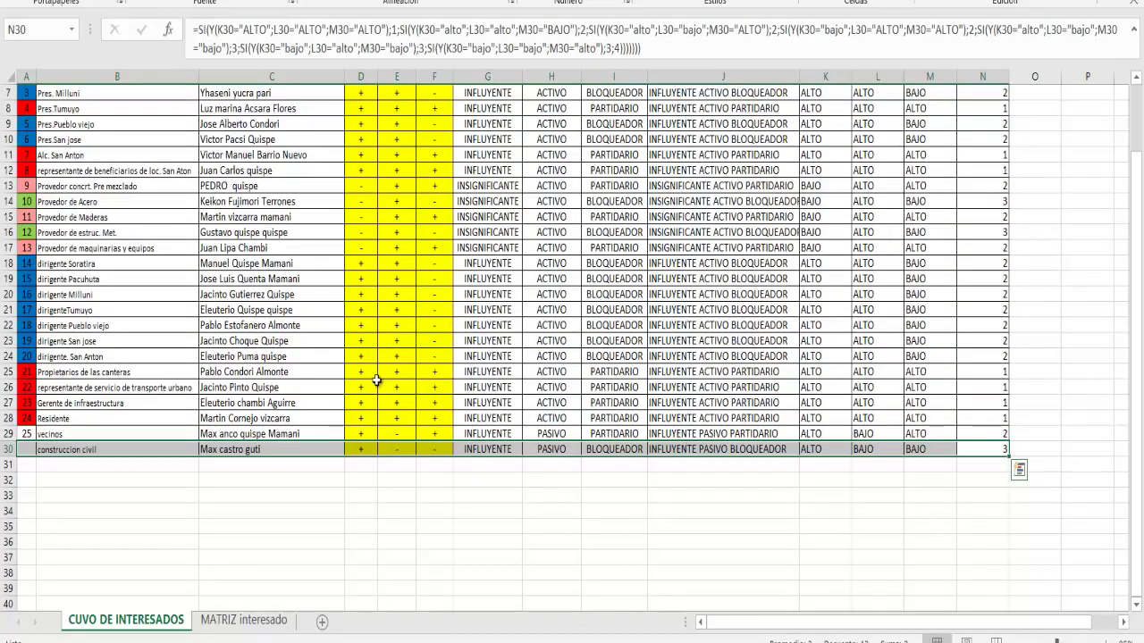
scroll(413, 420, up, 1)
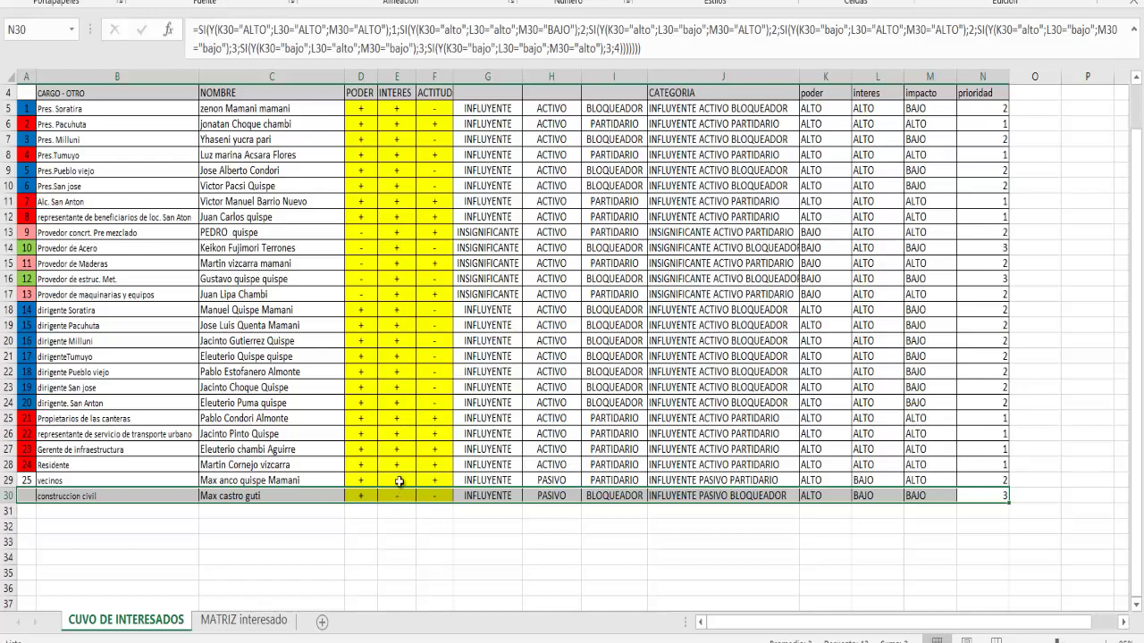
Set stakeholder 14's interest (E18) and power (D18) both to −
click(397, 311)
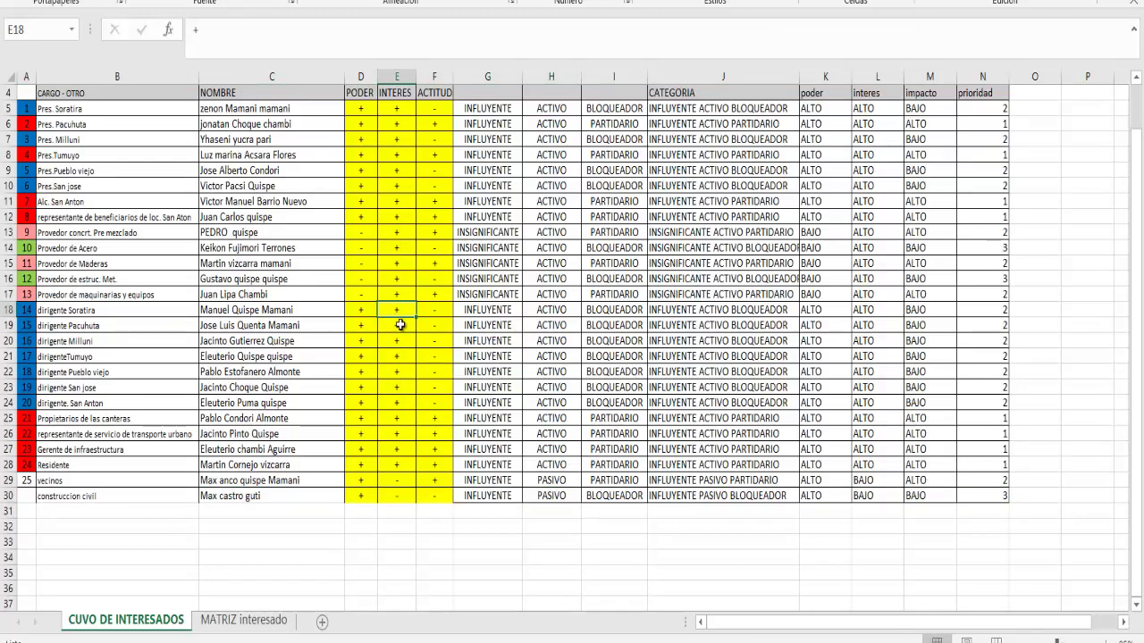
text(-)
key(Return)
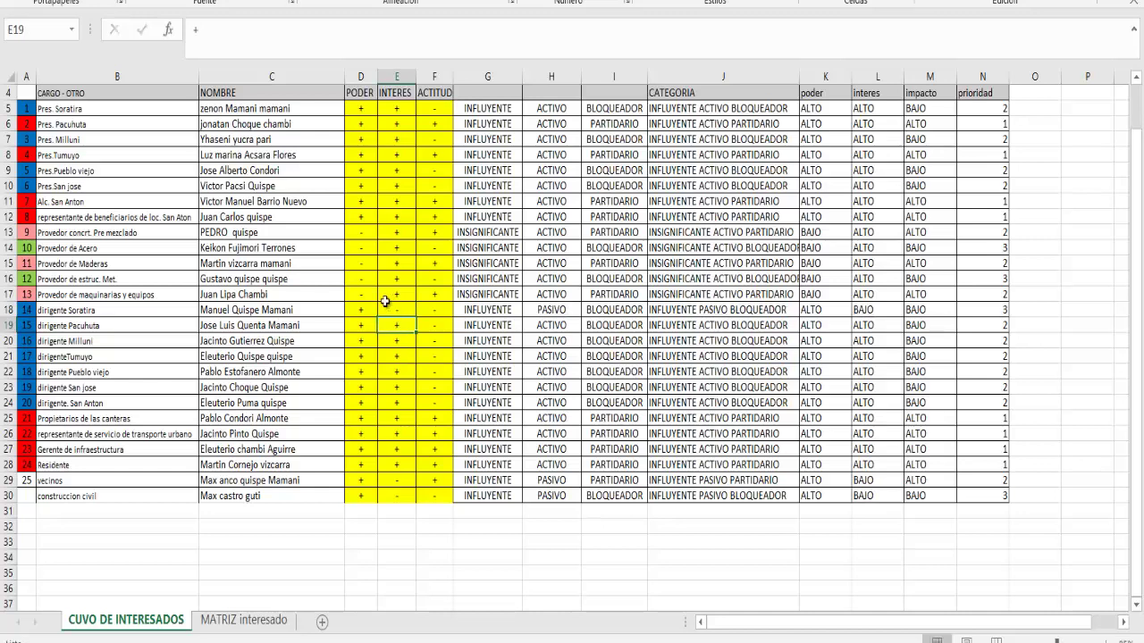
click(367, 310)
text(-)
key(Return)
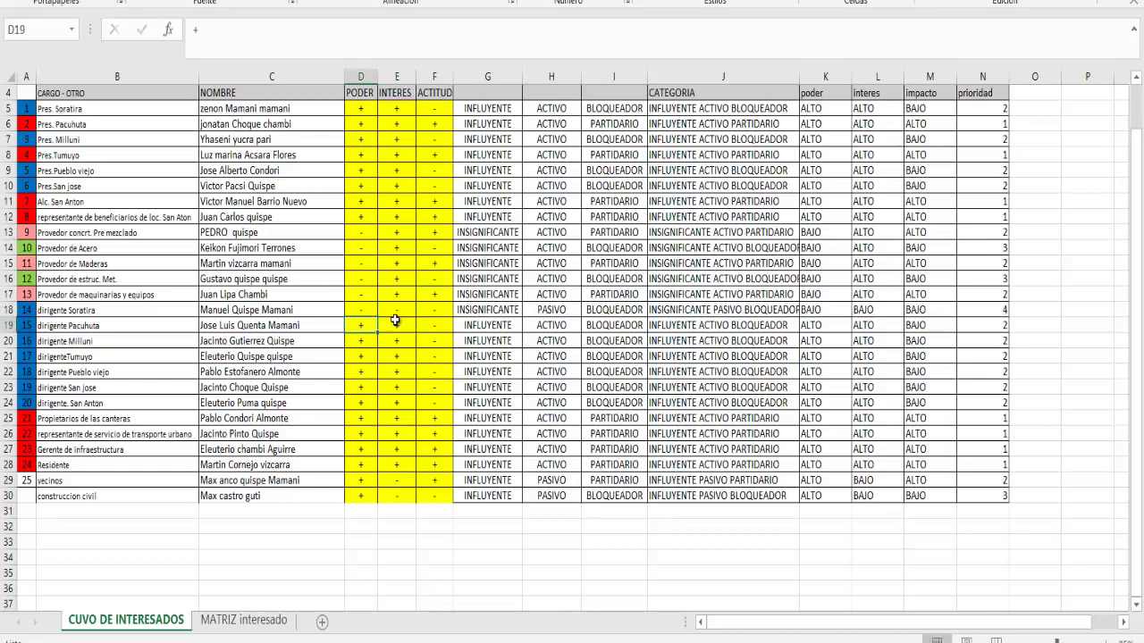
Check stakeholder 14's priority 4 formula, glance at the matrix sheet, and select the row
drag(34, 310, 1001, 310)
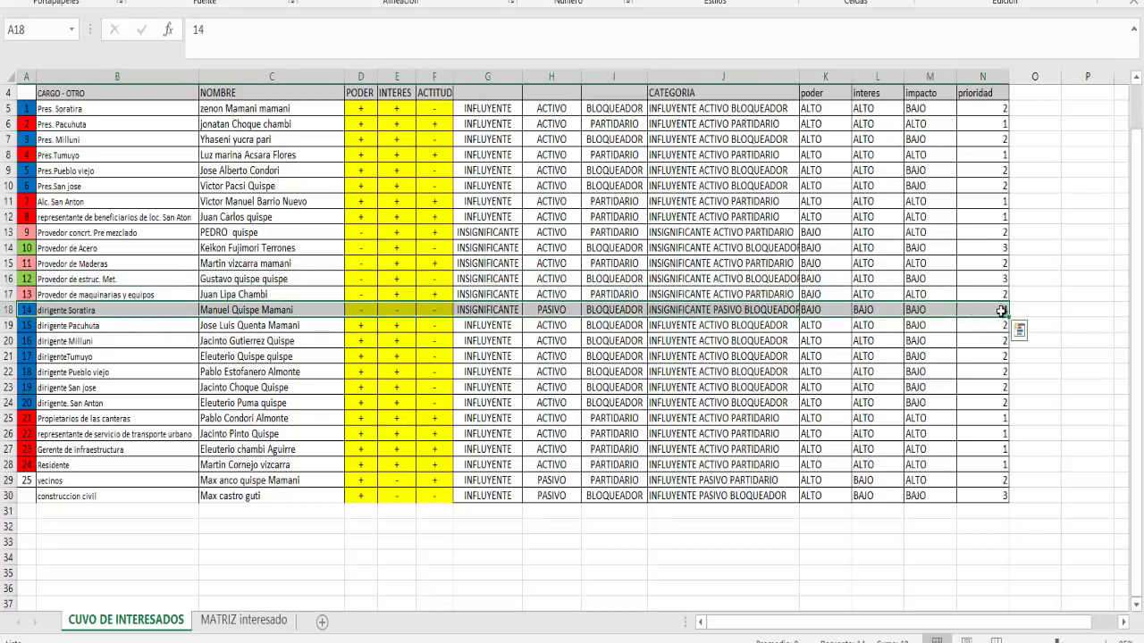
click(997, 313)
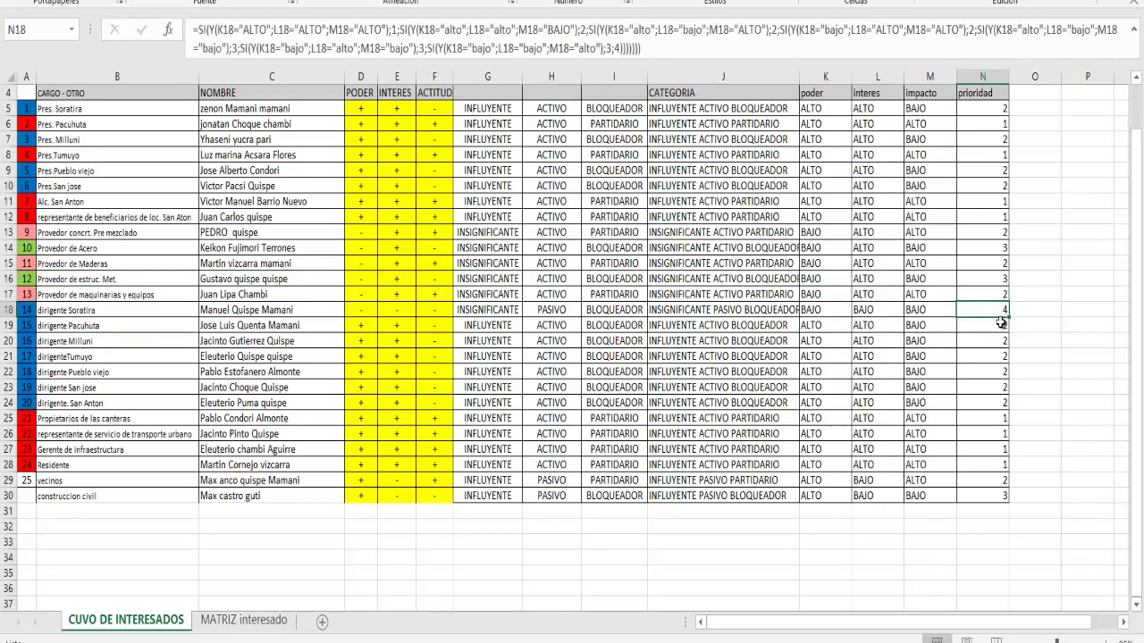
click(243, 620)
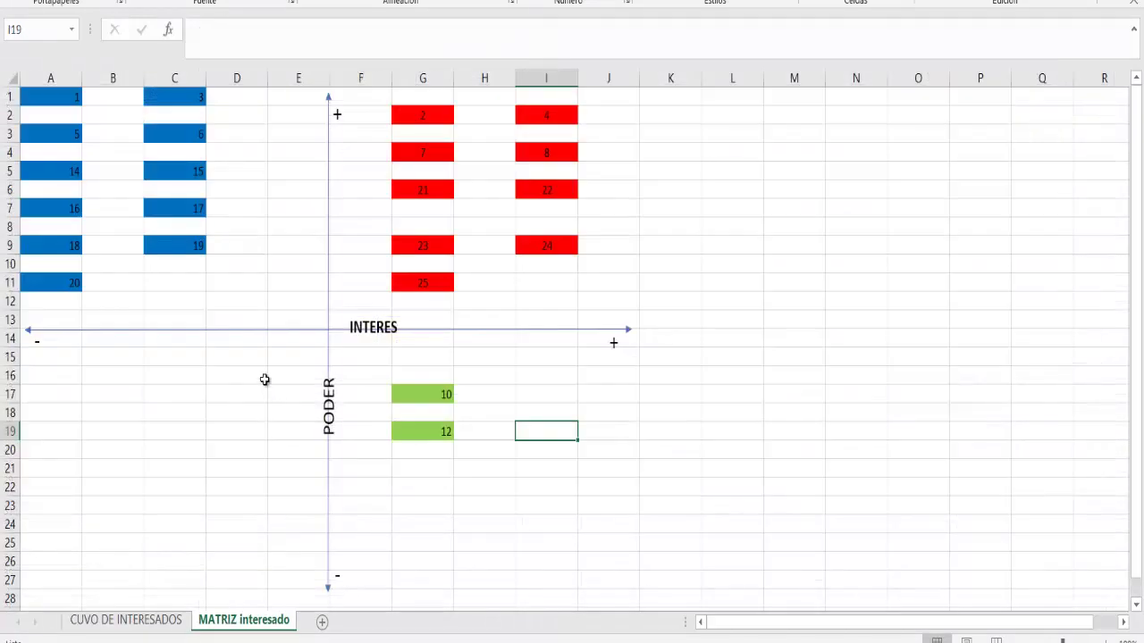
click(150, 623)
drag(981, 311, 44, 325)
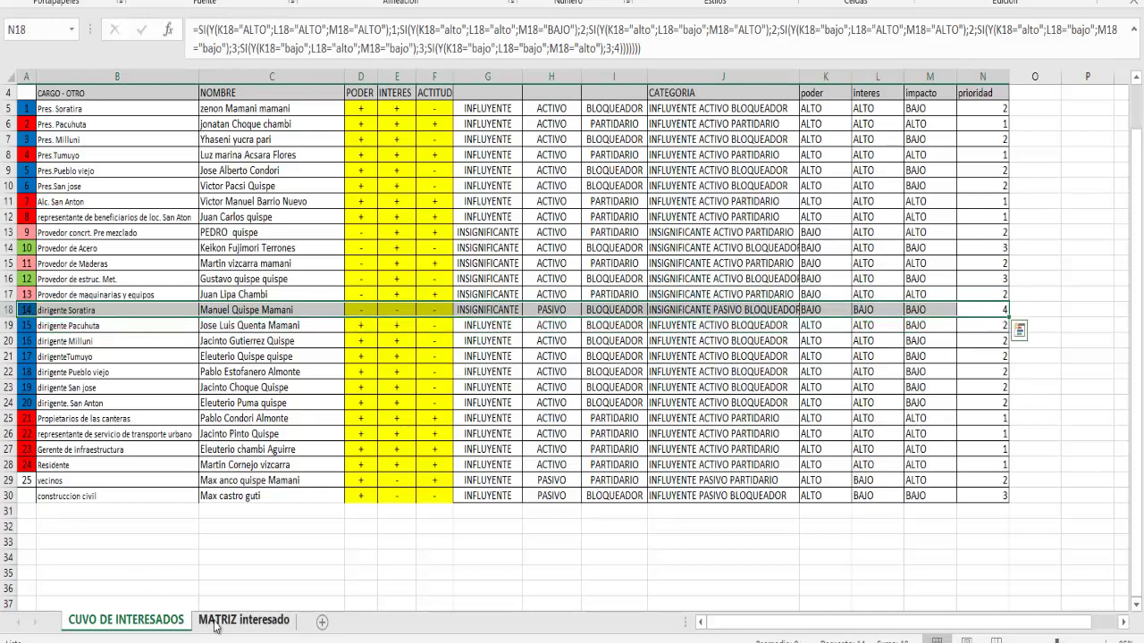
Move stakeholder number 14 from A5 to A17 in the lower-left quadrant
click(244, 619)
click(66, 394)
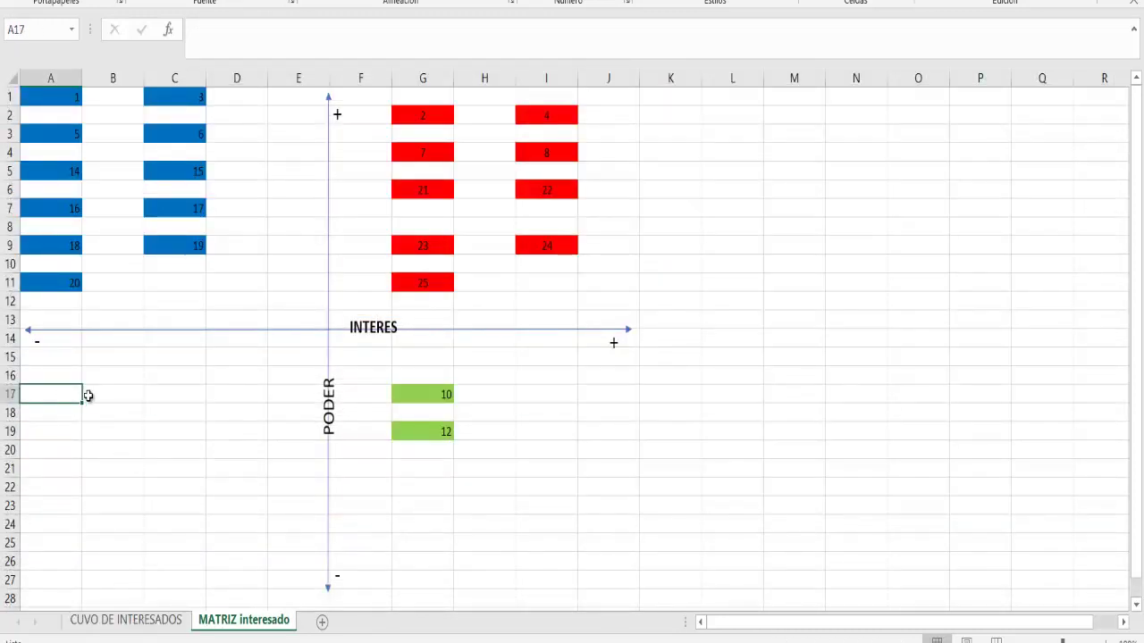
text(14)
key(Tab)
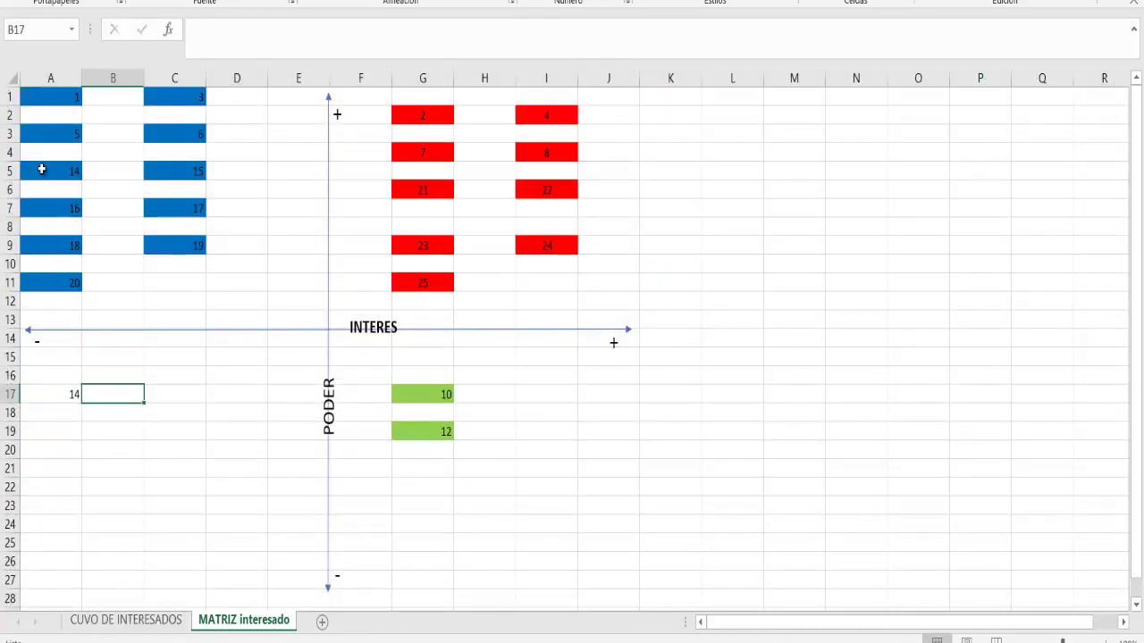
click(60, 171)
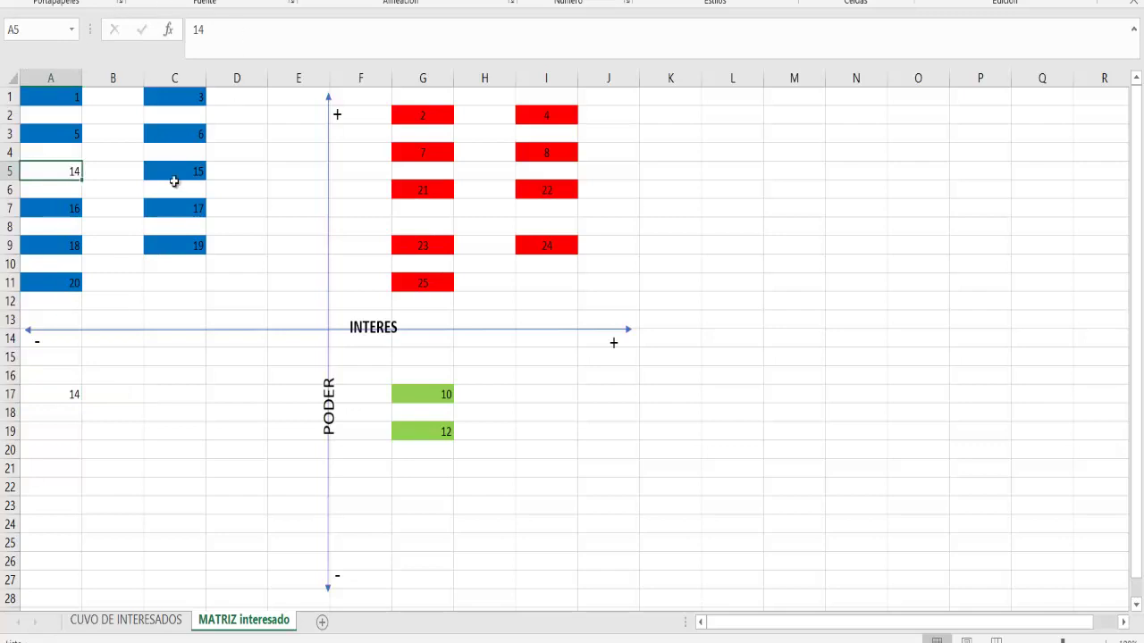
key(Delete)
Give A17 red text and orange fill, then return to the CUVO DE INTERESADOS sheet
click(74, 397)
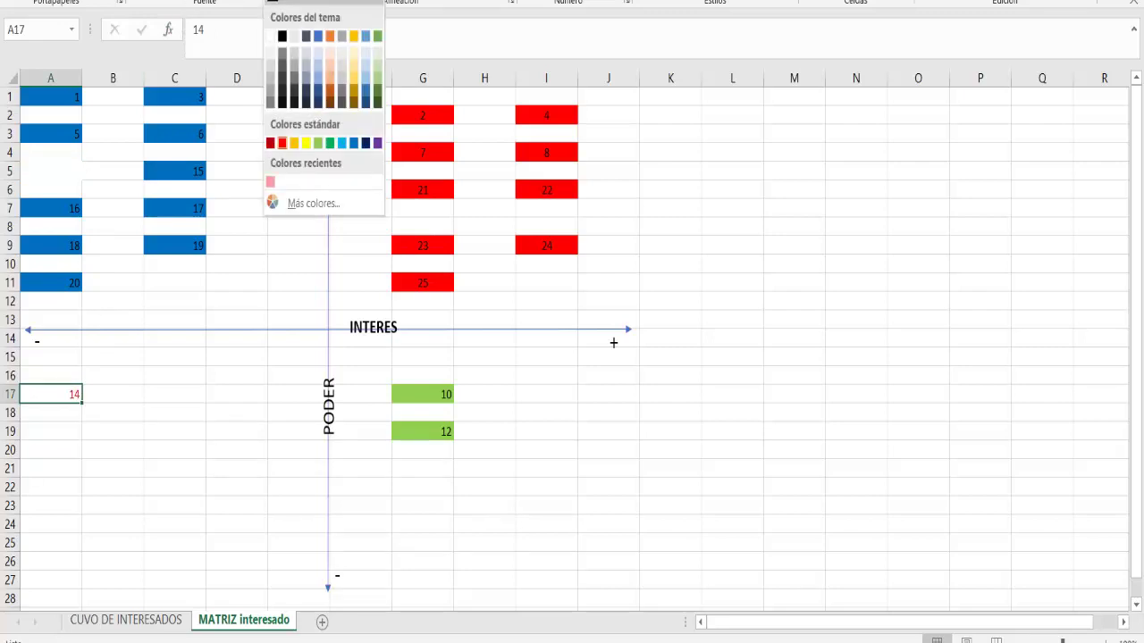
click(271, 181)
click(243, 2)
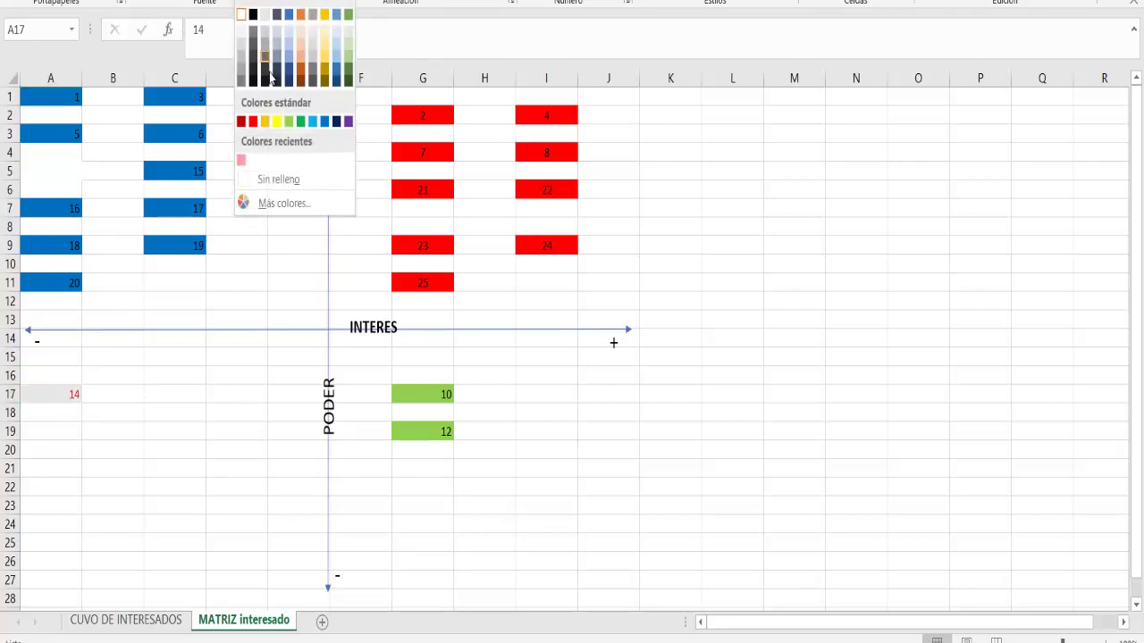
click(266, 120)
click(572, 446)
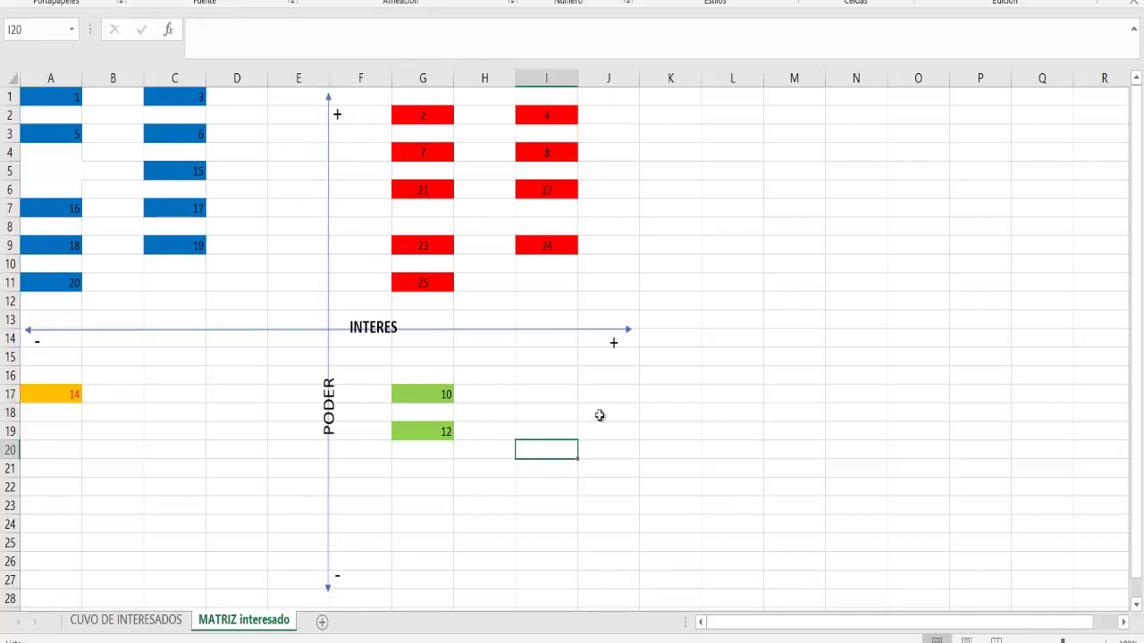
click(159, 621)
scroll(449, 362, up, 1)
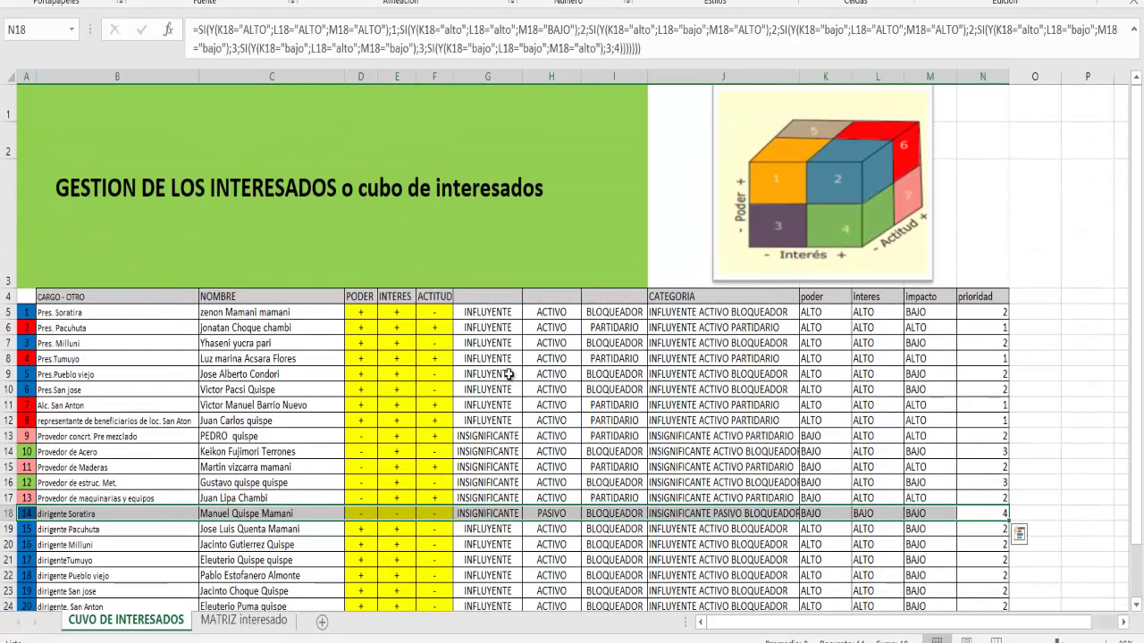
scroll(450, 393, down, 2)
scroll(460, 420, up, 2)
click(632, 388)
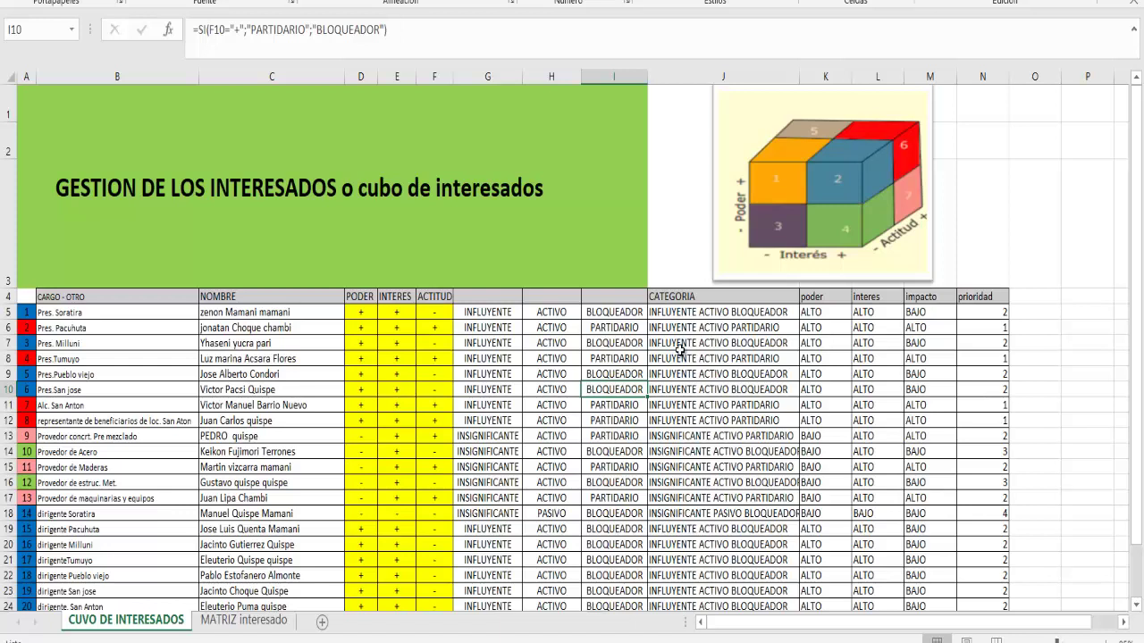
click(243, 620)
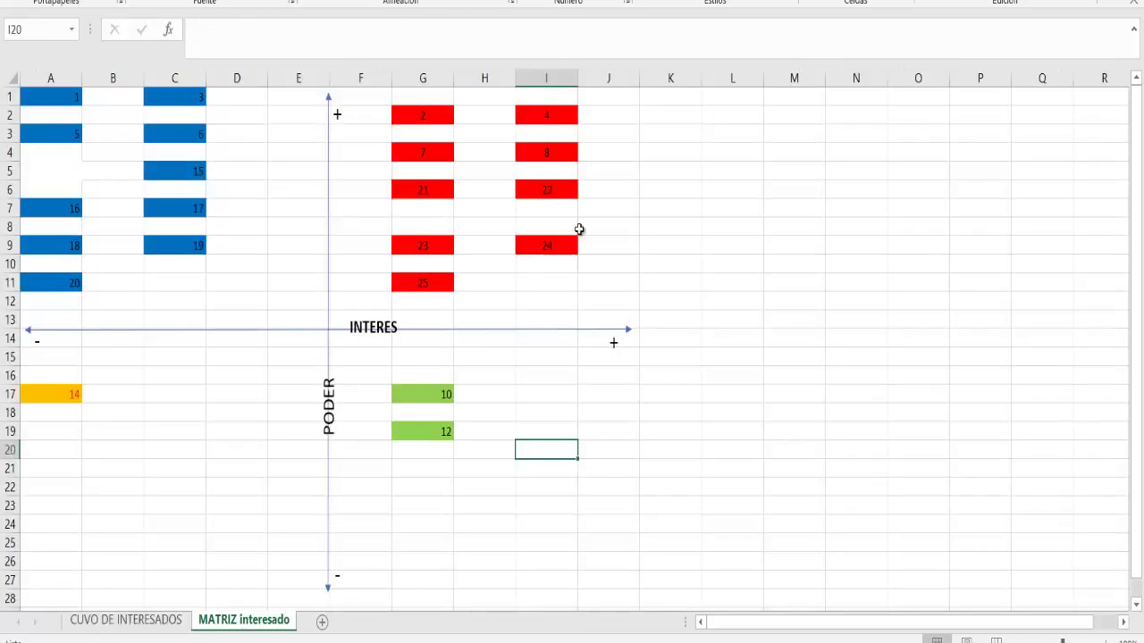
drag(615, 96, 361, 317)
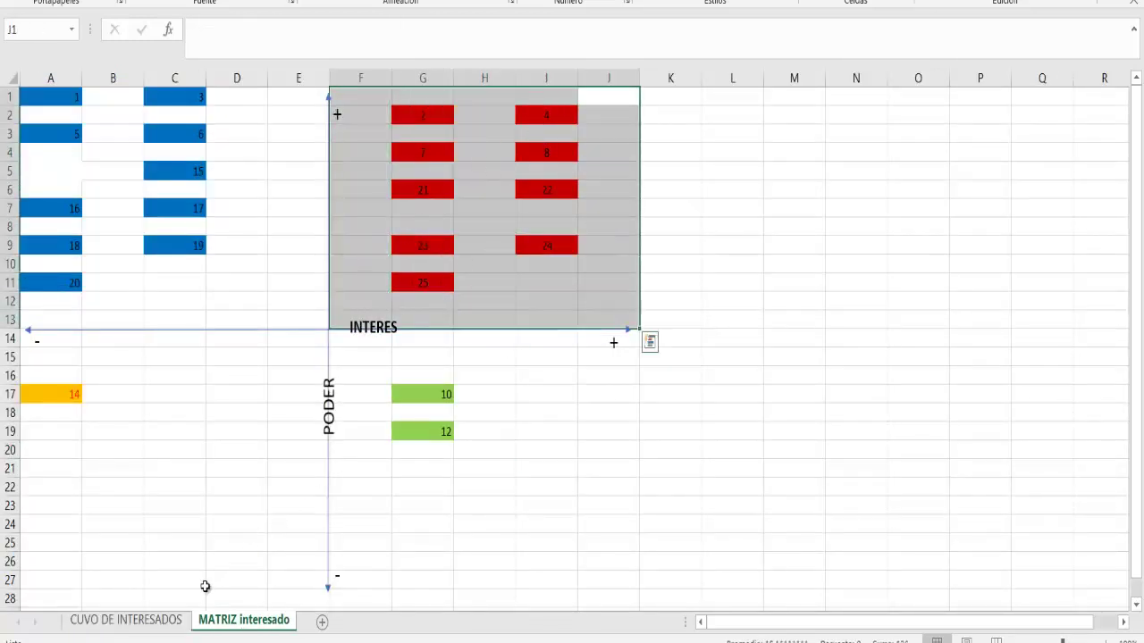
click(175, 604)
click(166, 620)
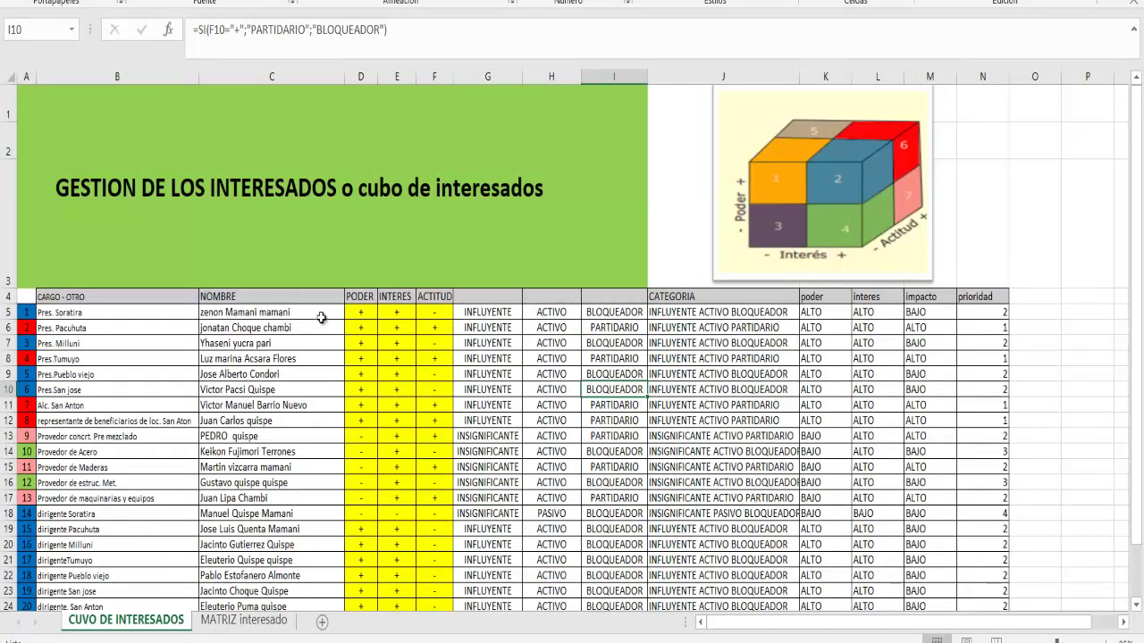
scroll(181, 403, down, 2)
scroll(341, 383, up, 2)
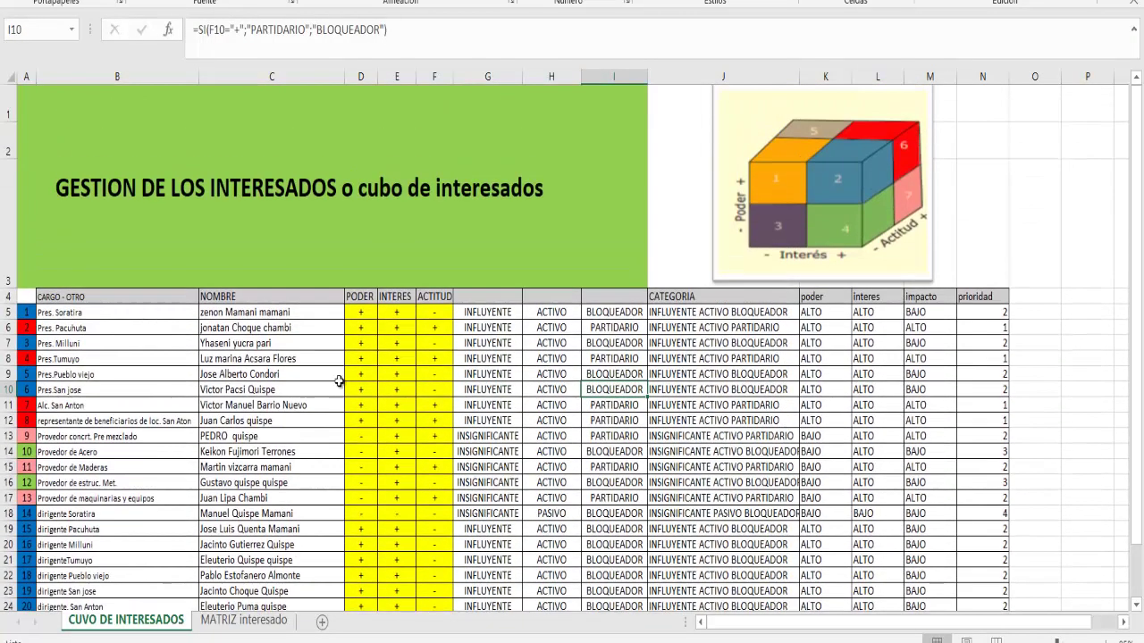